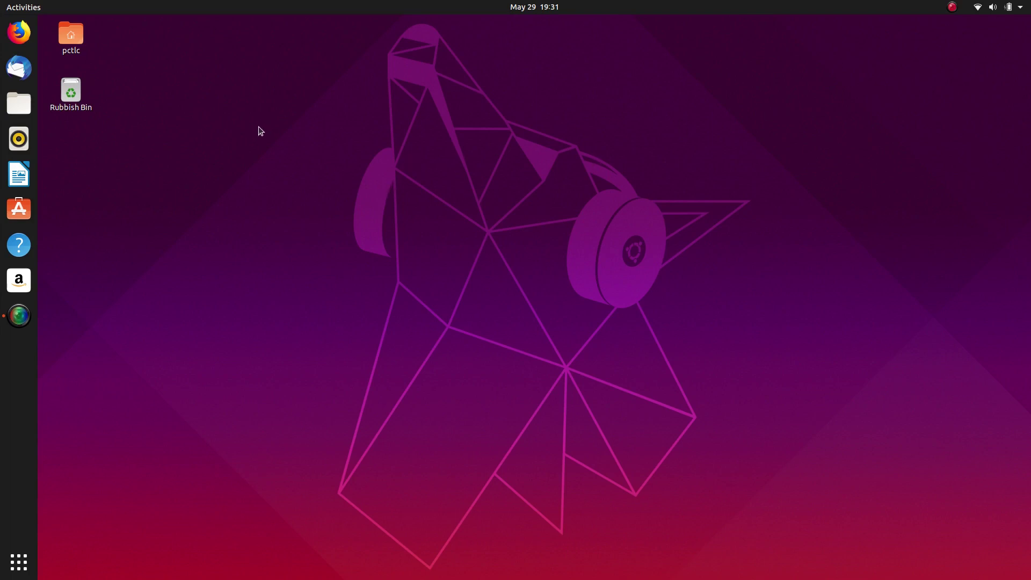
Step: Launch Firefox from the dock on the left
click(21, 30)
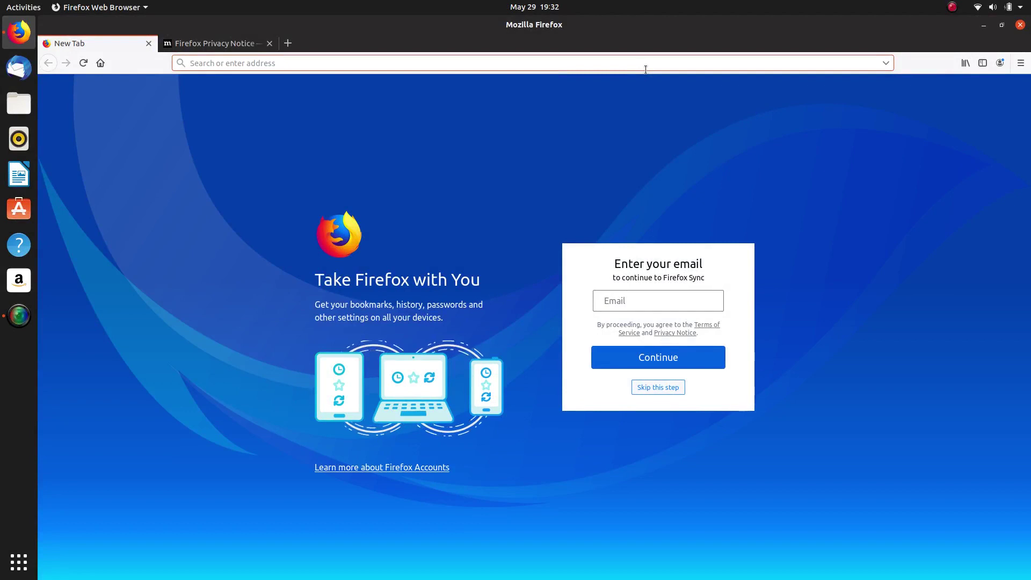
Step: Go to extensions.gnome.org by typing 'gnome ex' in the address bar
text(gnome)
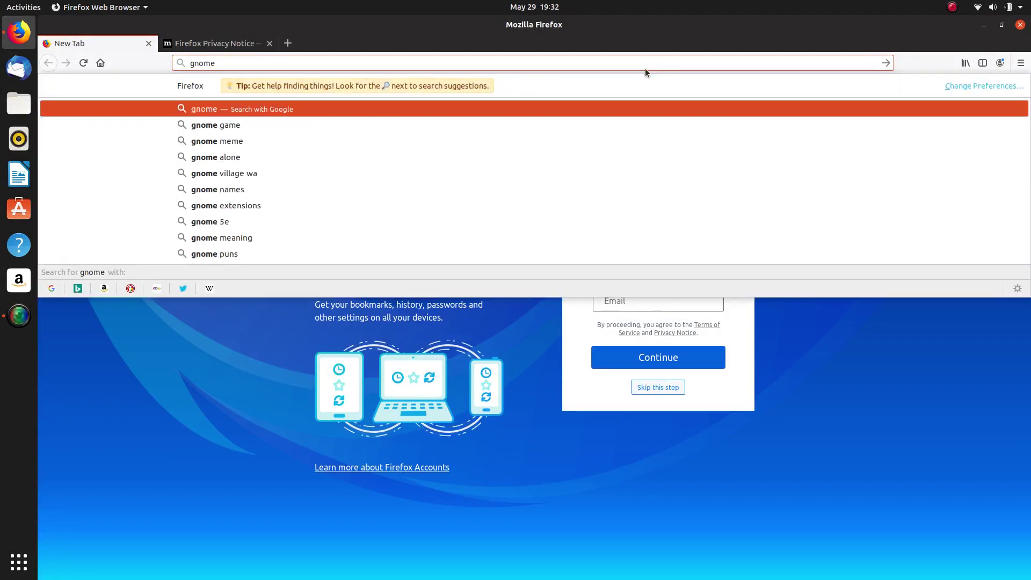
text( ex)
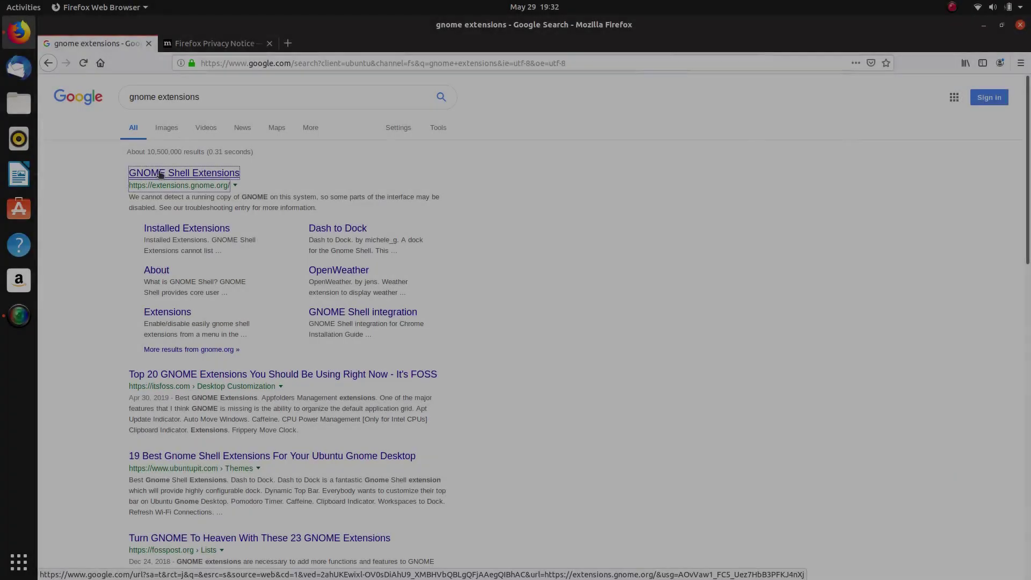
click(160, 175)
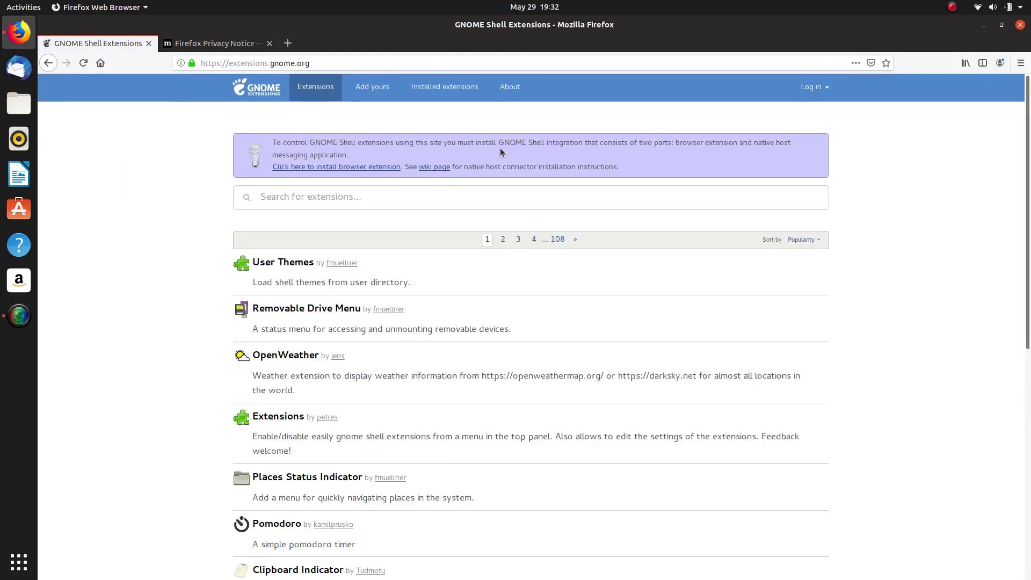
Step: Allow and add the GNOME Shell Integration add-on, then close Firefox to restart it
click(334, 168)
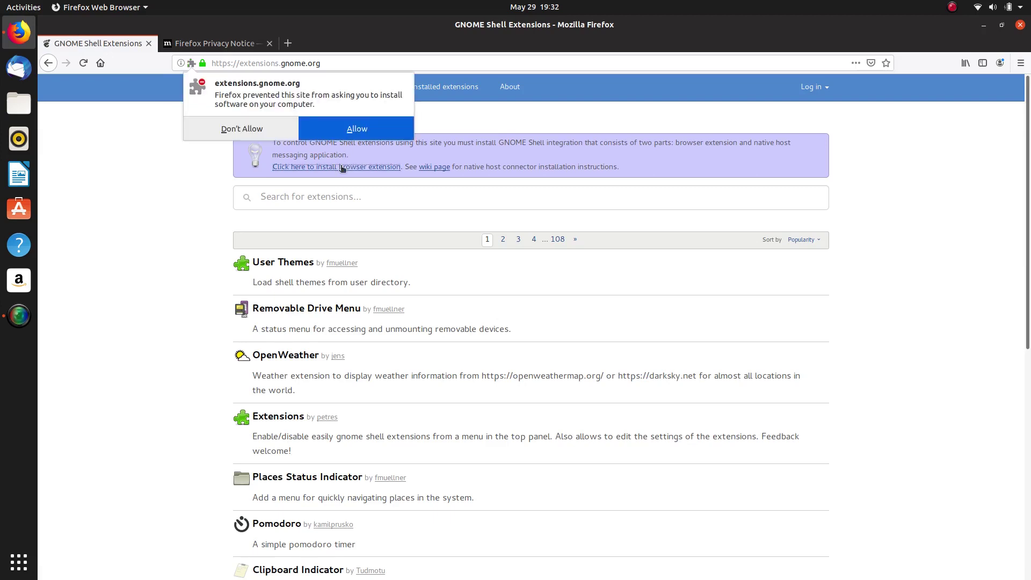
click(349, 131)
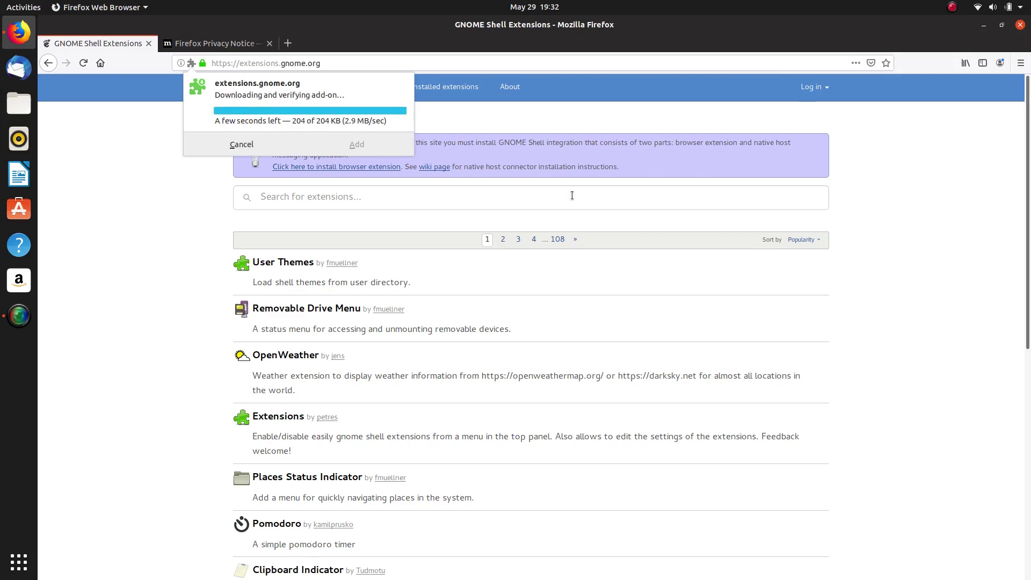
click(345, 191)
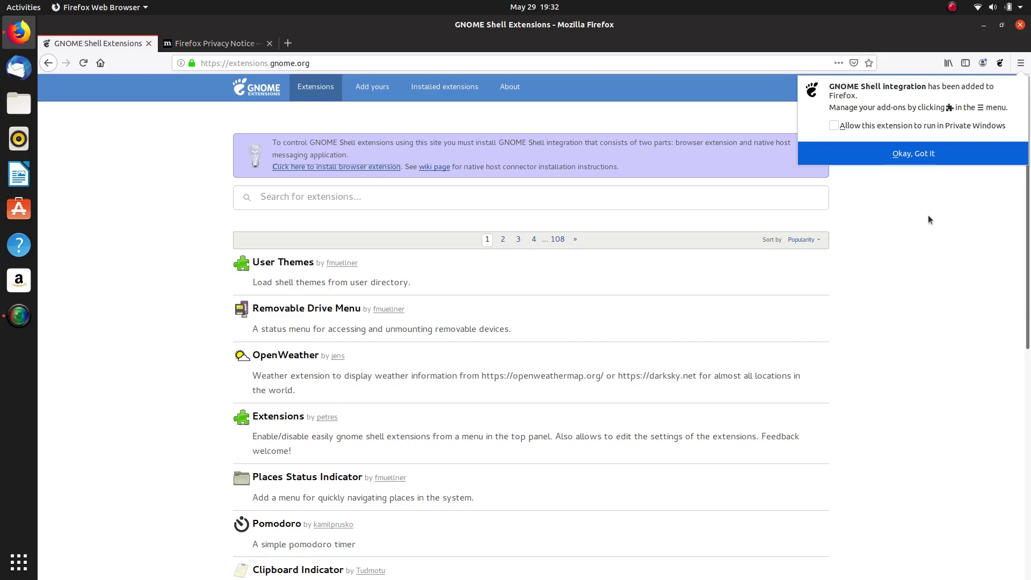
click(1020, 63)
click(913, 40)
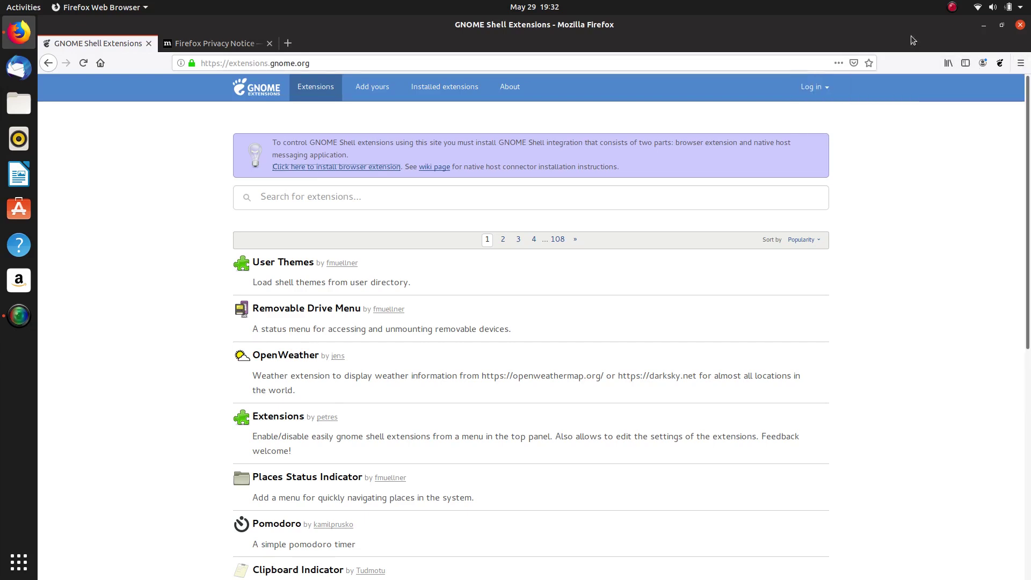
click(1019, 25)
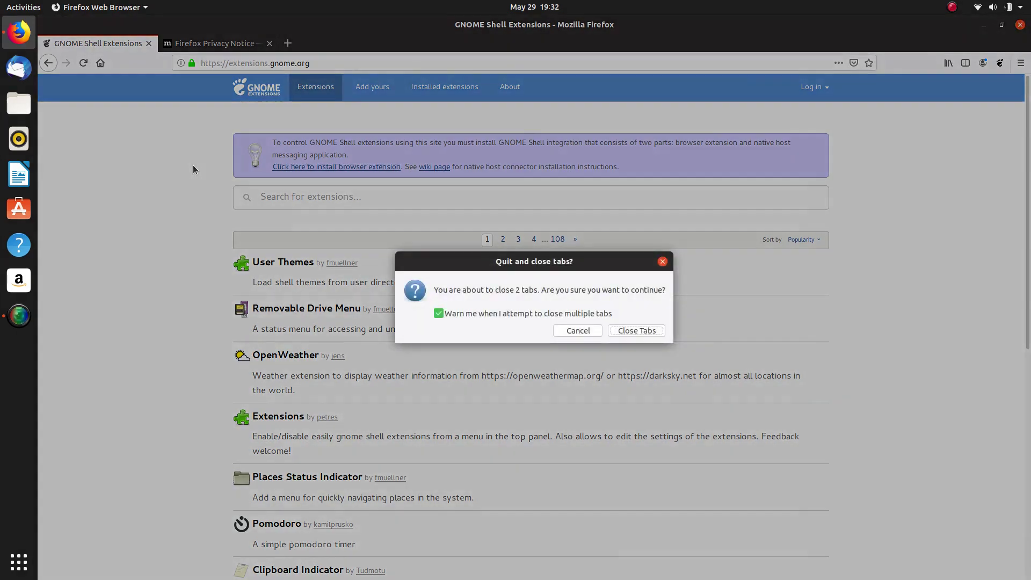
Step: Bookmark extensions.gnome.org in the Bookmarks Toolbar, then quit and restart Firefox
click(561, 330)
click(338, 64)
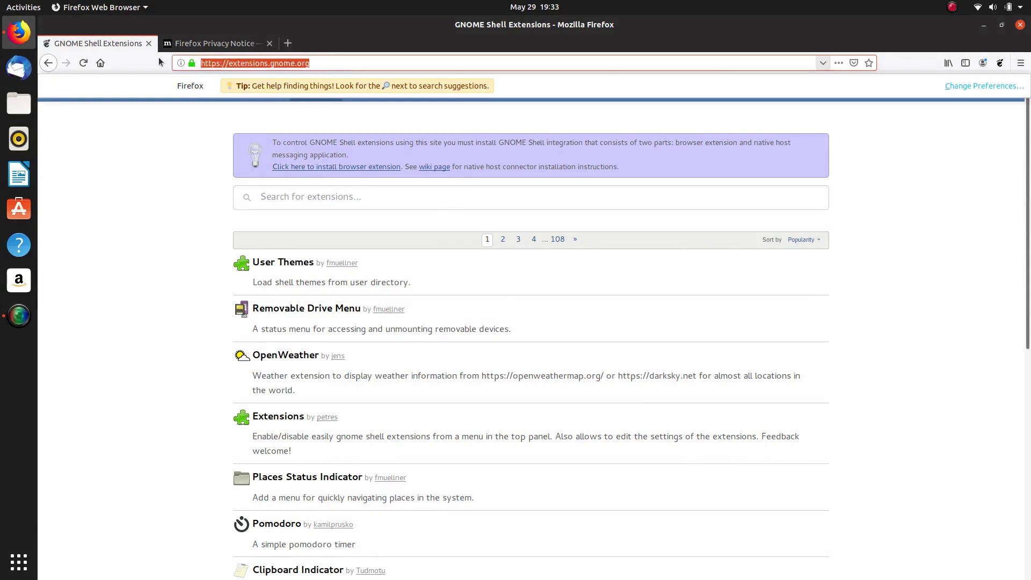
click(868, 64)
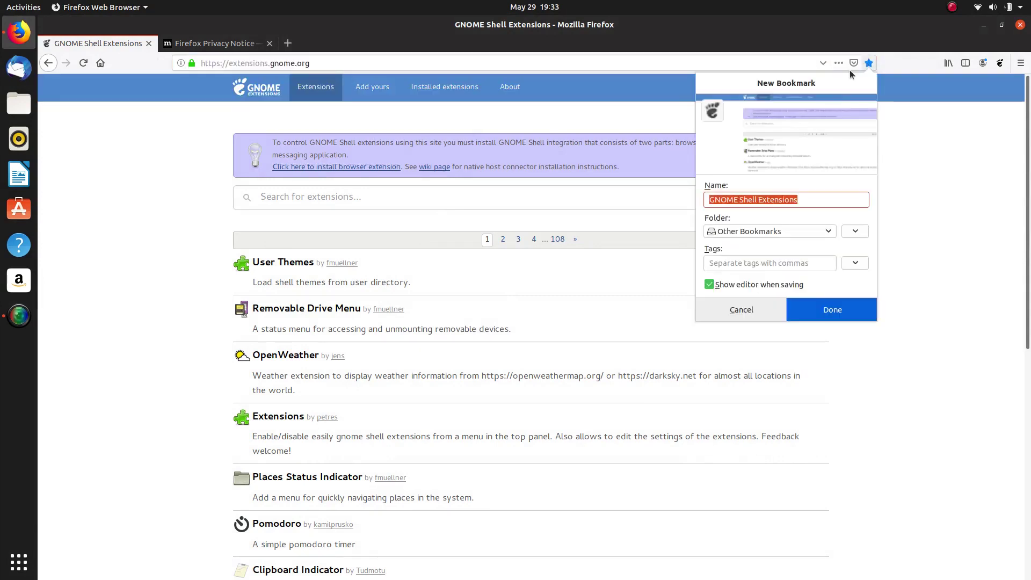
click(787, 231)
click(781, 246)
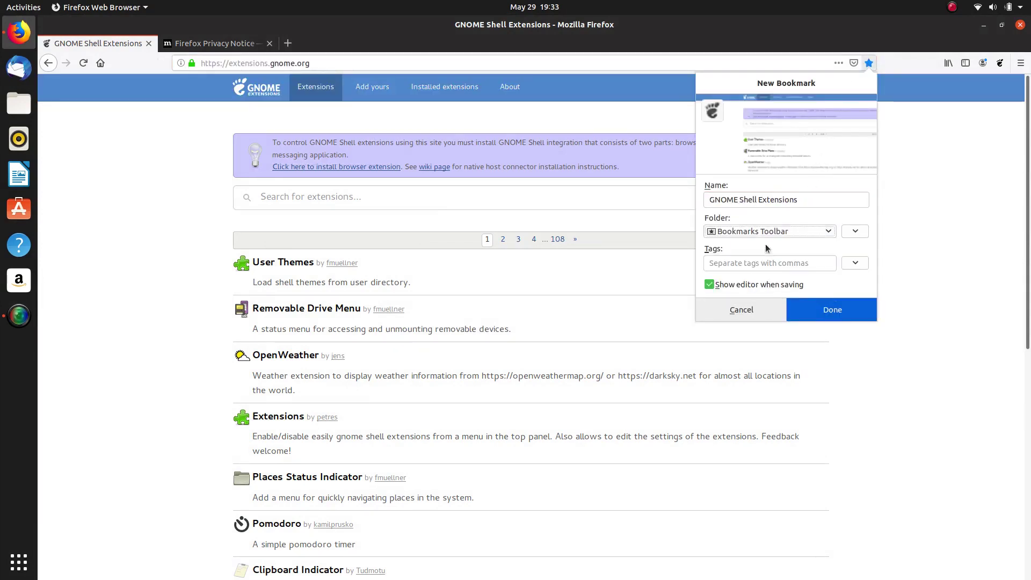
click(832, 309)
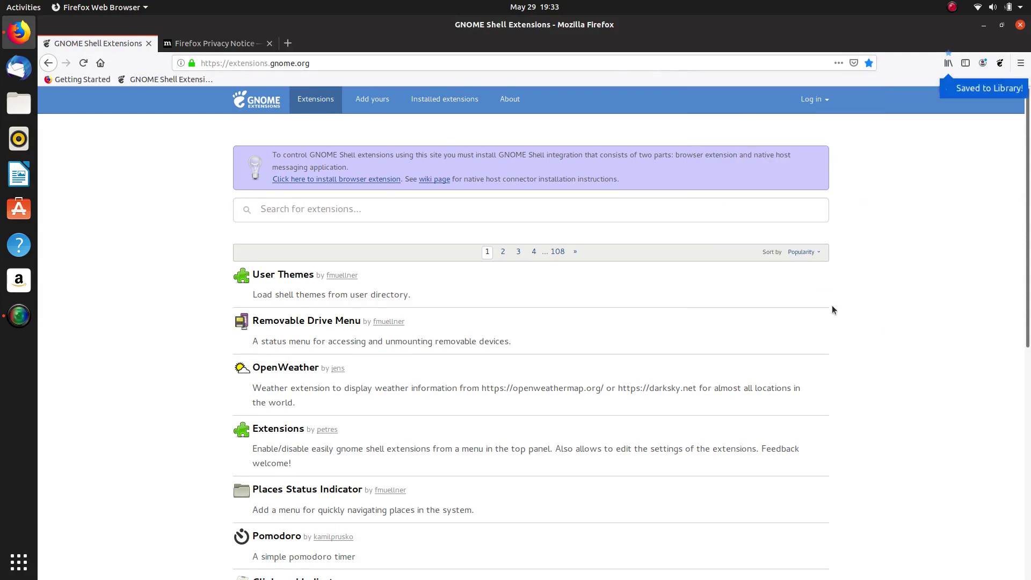
click(1020, 24)
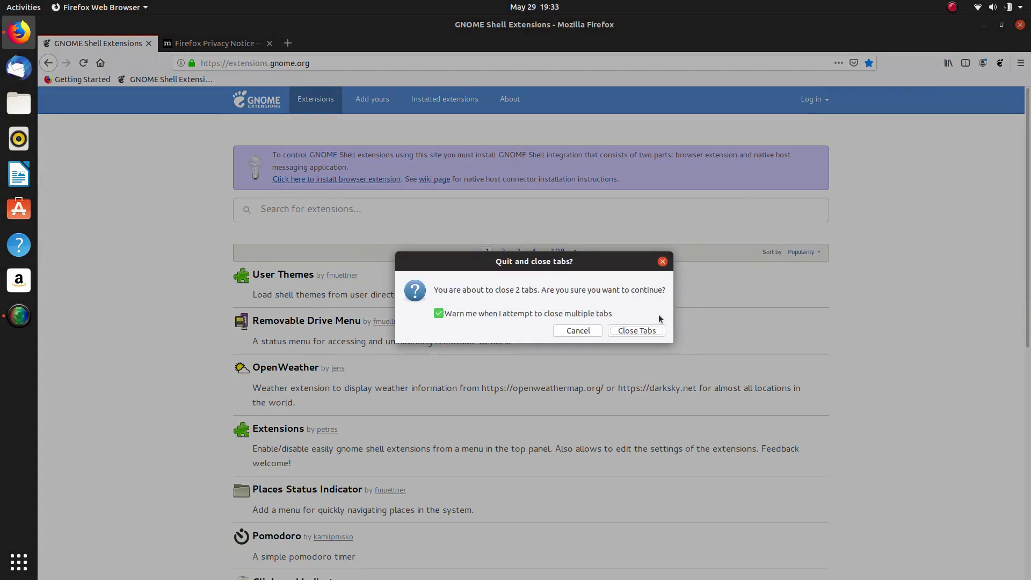
click(651, 329)
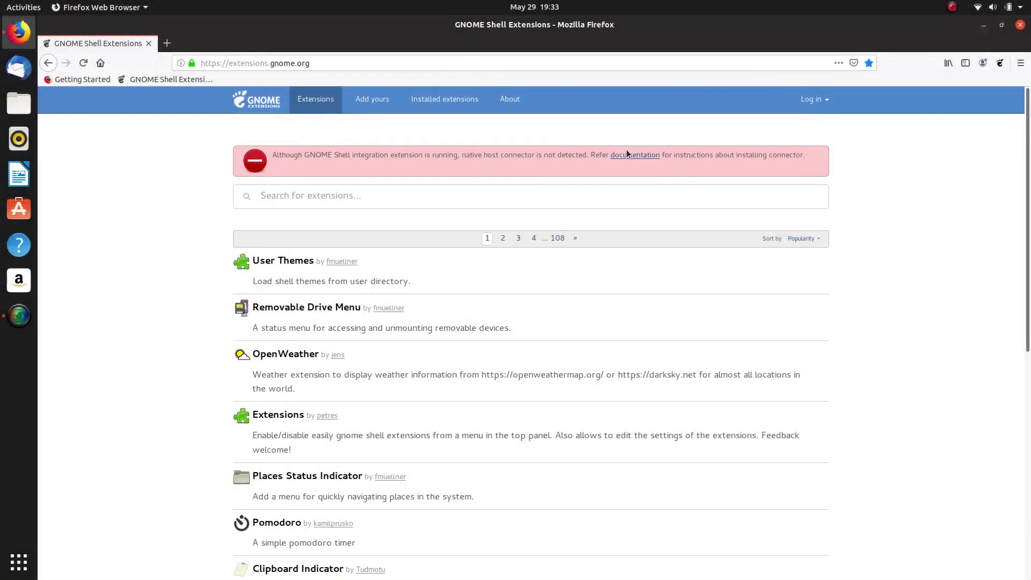
Step: Open the connector installation guide and scroll down to the Ubuntu Linux section
click(628, 155)
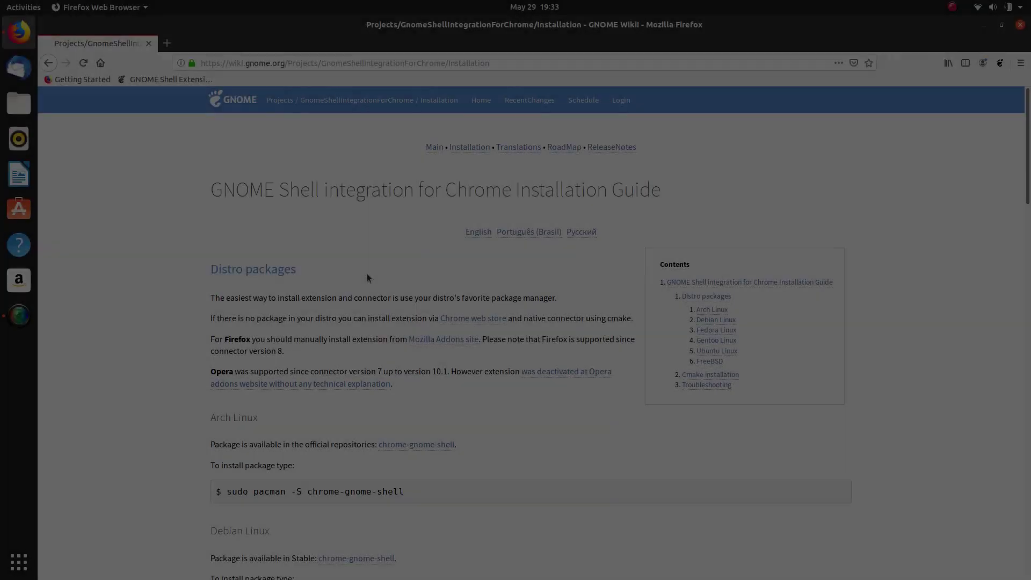
scroll(367, 273, down, 10)
scroll(342, 286, down, 8)
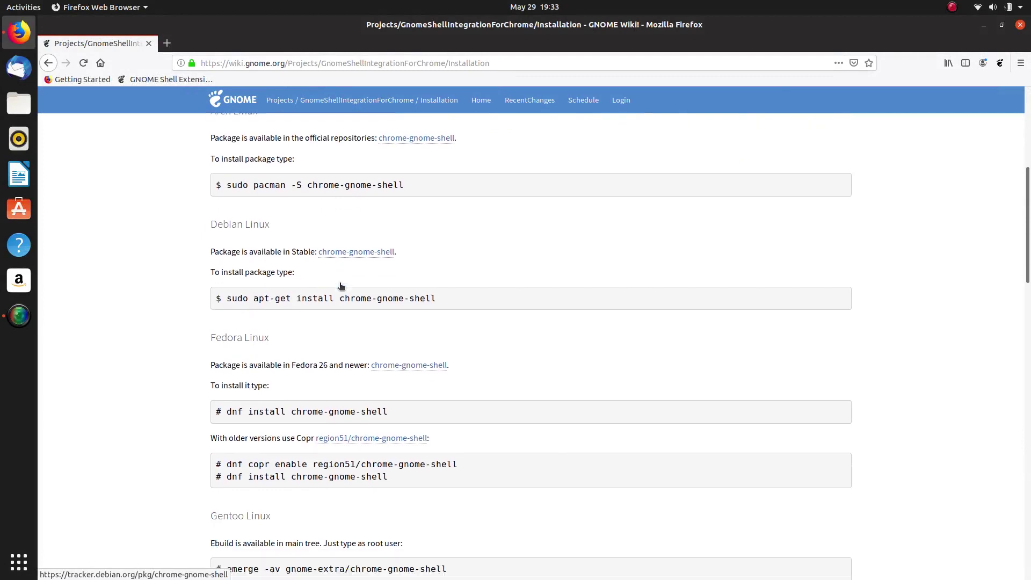
scroll(339, 286, down, 4)
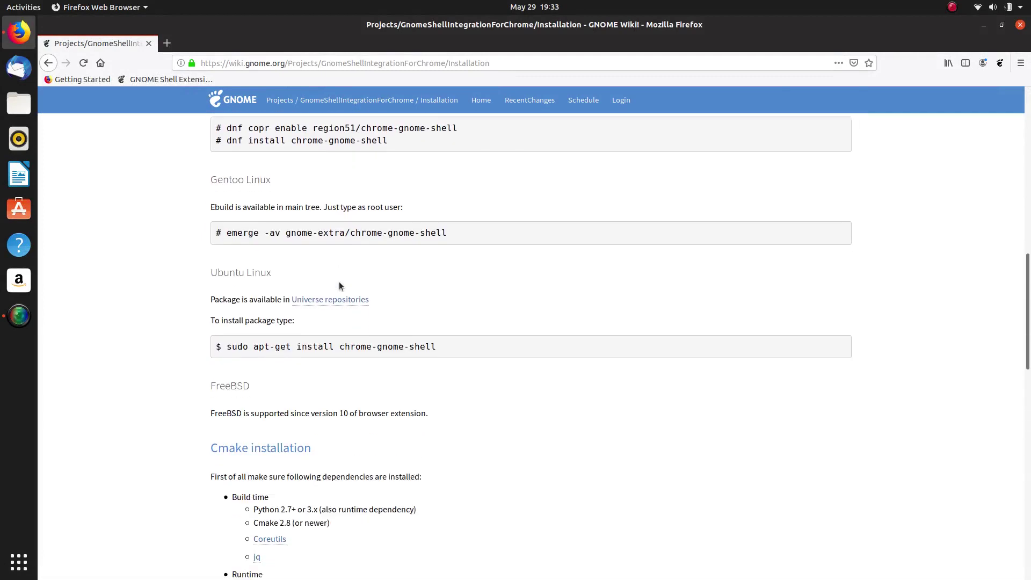
scroll(397, 283, down, 1)
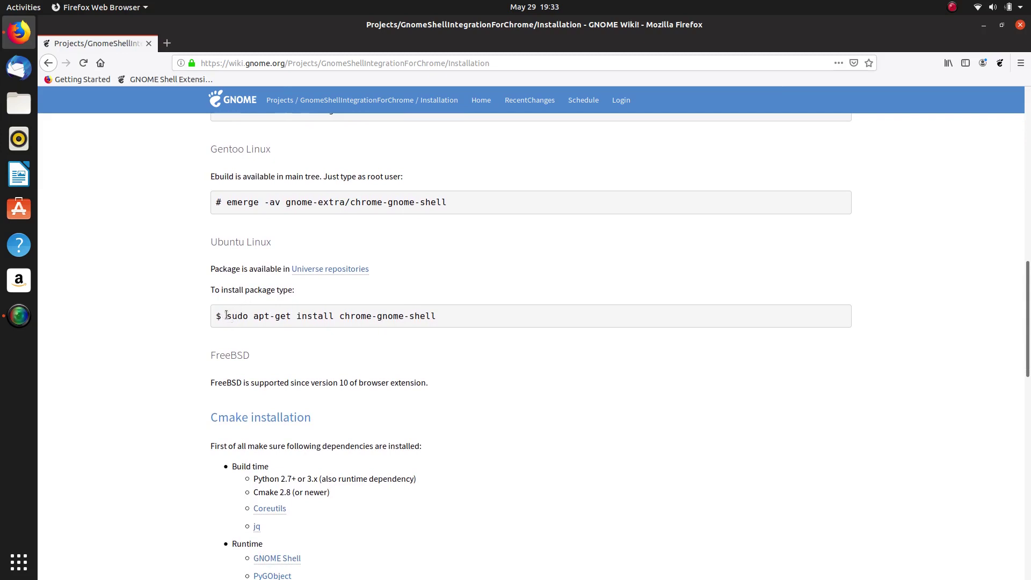
Step: Copy the command 'sudo apt-get install chrome-gnome-shell'
drag(226, 315, 216, 316)
drag(423, 304, 452, 320)
key(cmd+c)
right_click(419, 314)
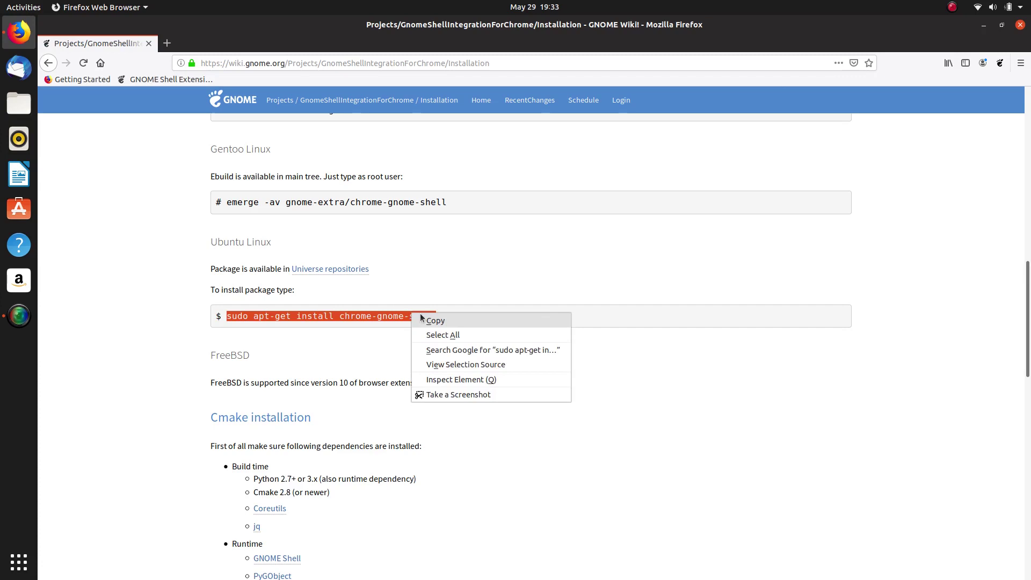
click(427, 320)
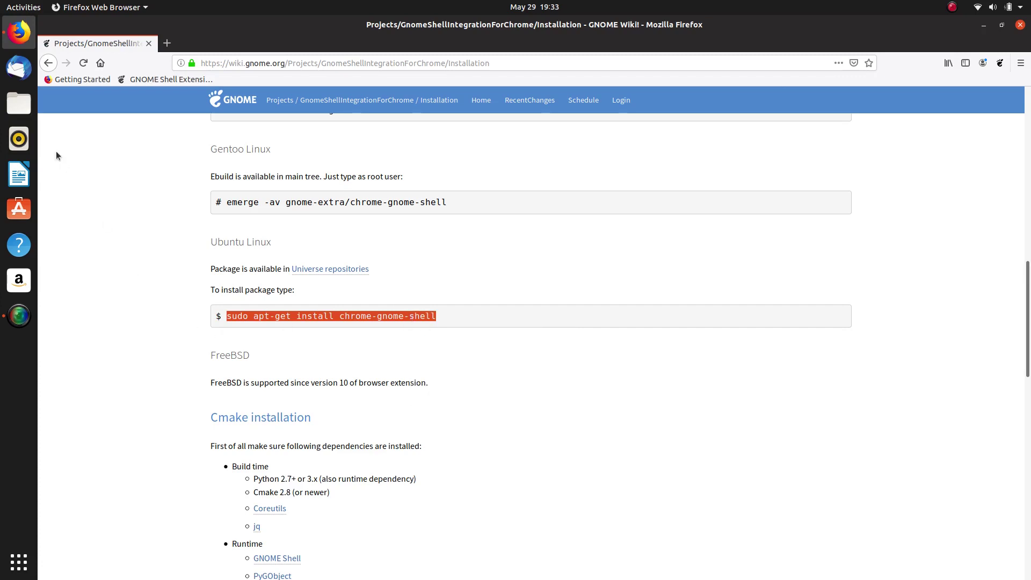
Step: Launch Terminal by searching 'term' in the overview
key(super)
text(term)
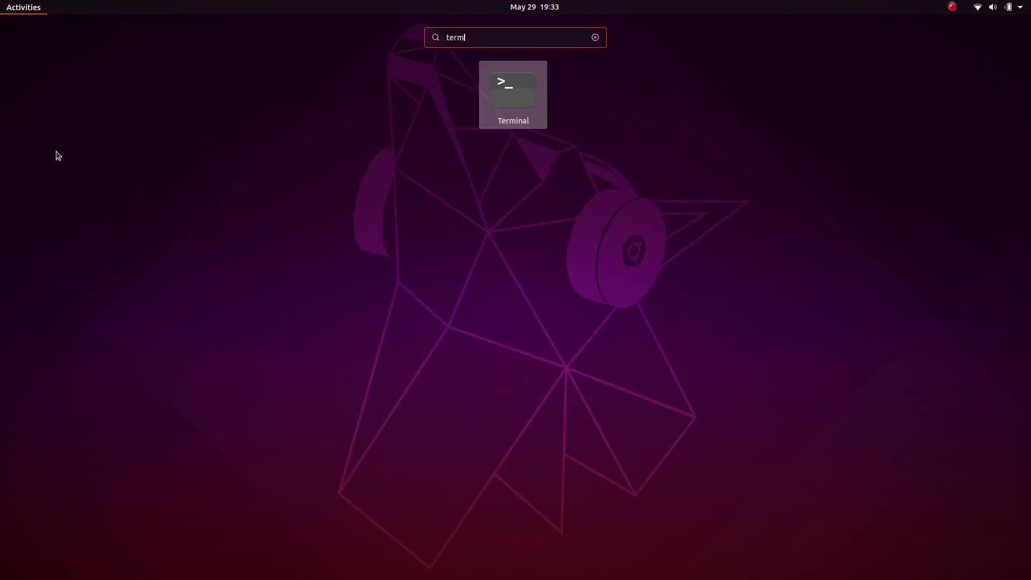
key(Return)
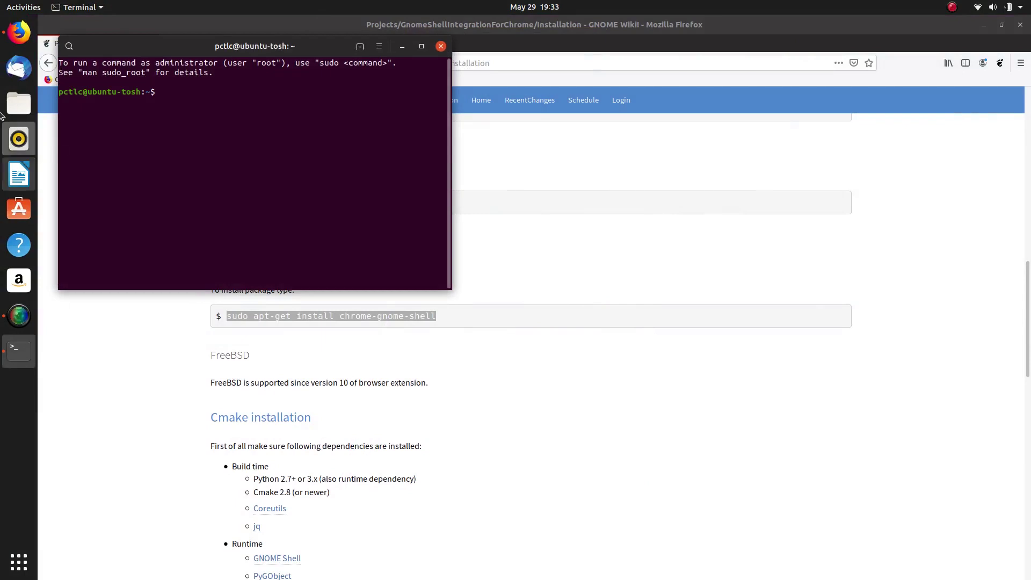
Step: Paste and run the chrome-gnome-shell install command, then close Terminal
right_click(194, 95)
click(222, 138)
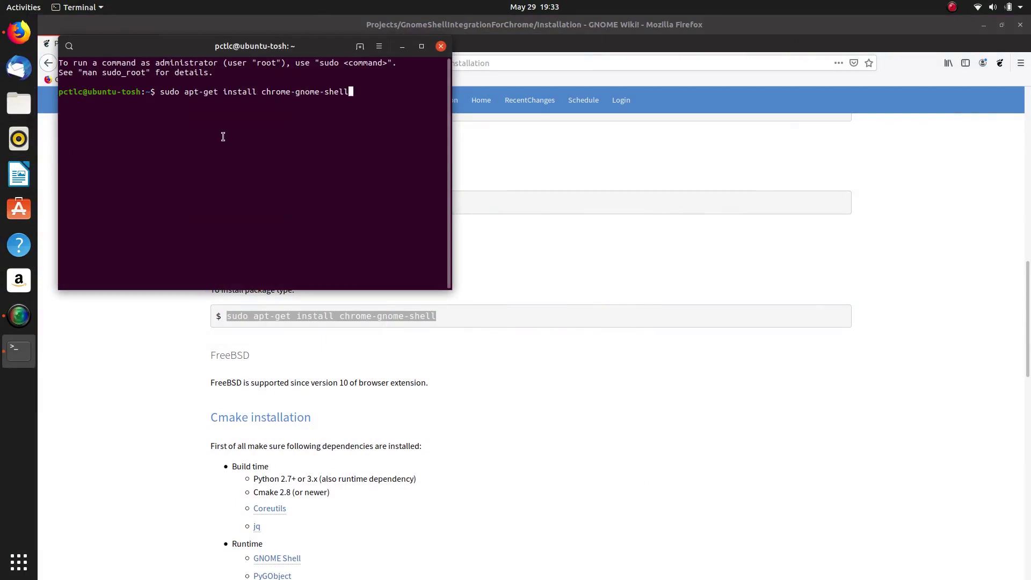
key(Return)
key(Return)
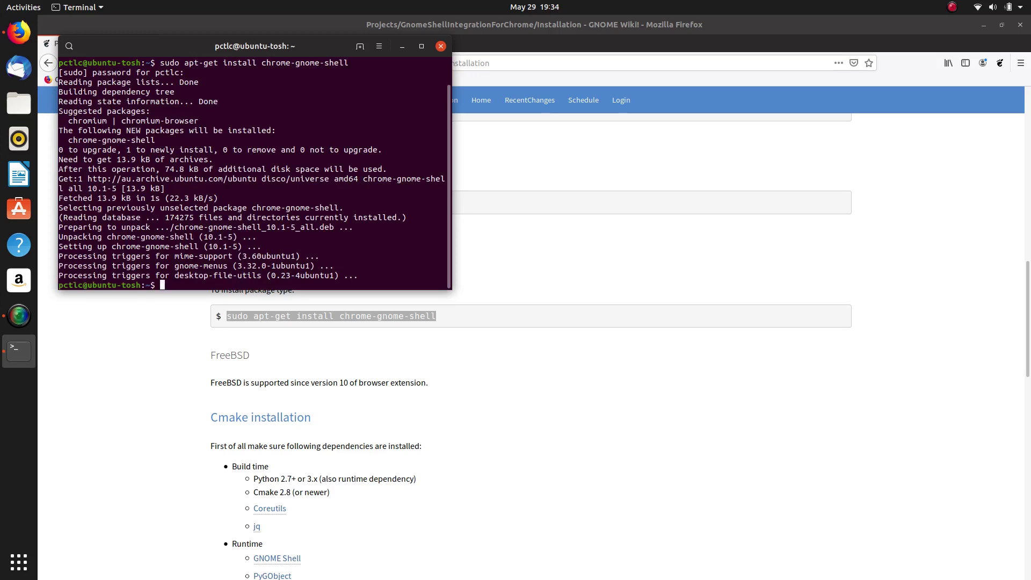
click(440, 46)
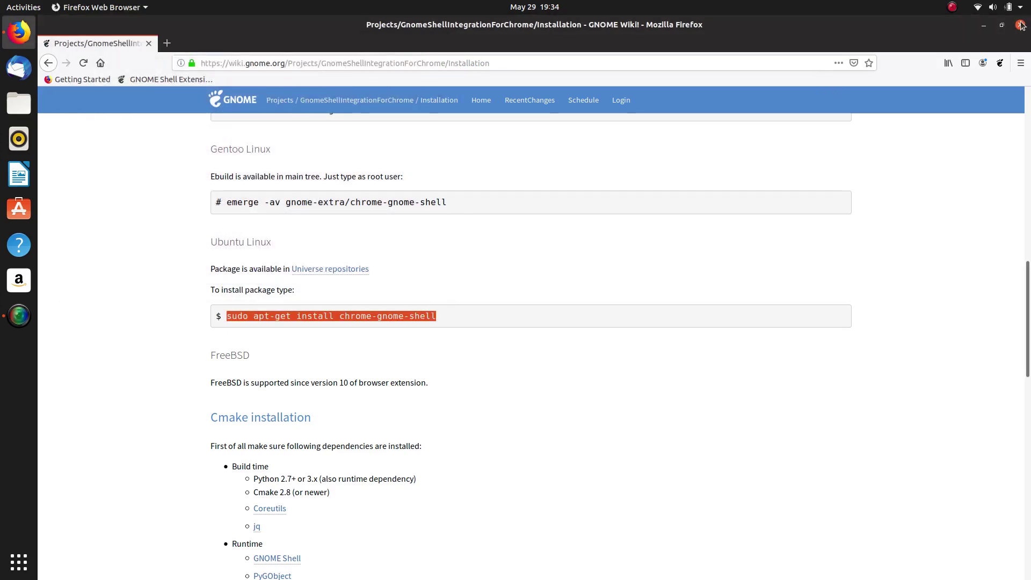
Step: Restart Firefox and open the Applications Menu extension page via a 'menu' search
click(1020, 24)
click(19, 32)
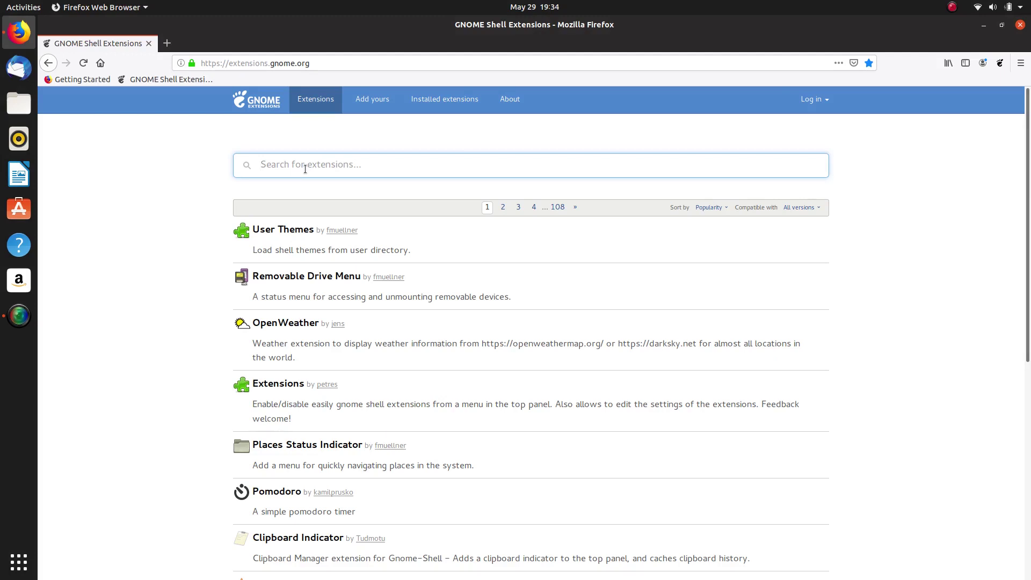
text(menu)
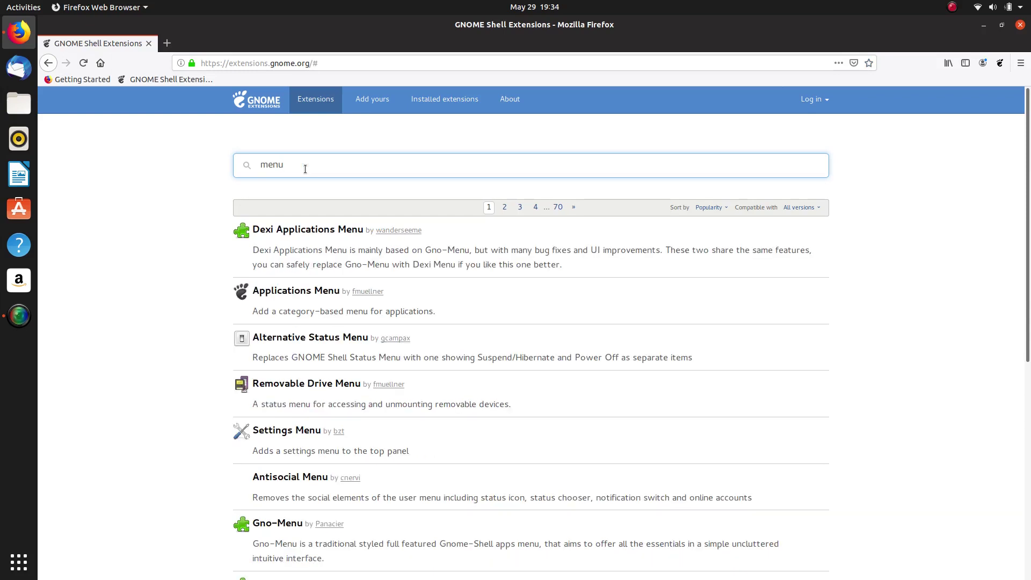
click(285, 290)
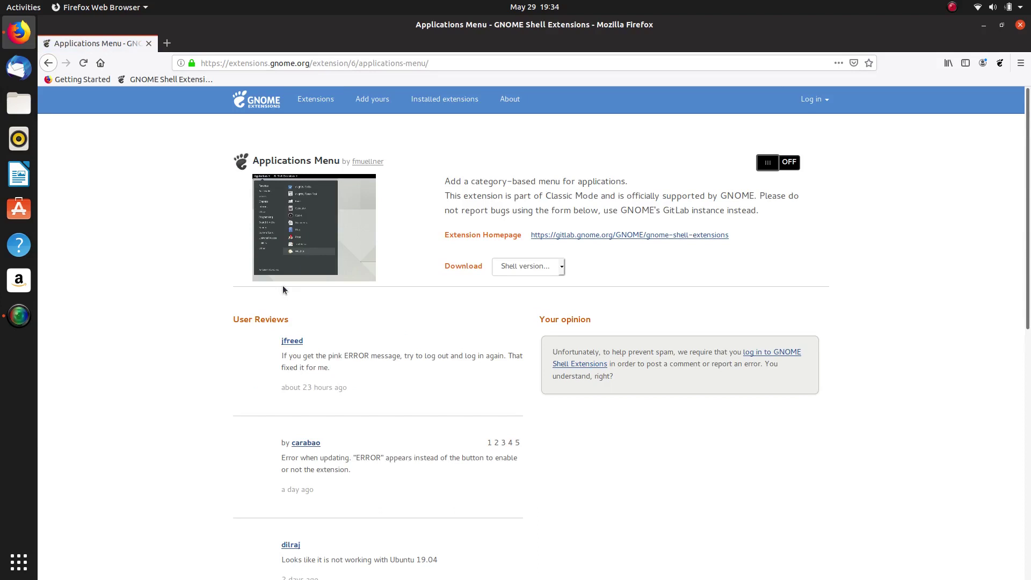
Step: Switch the Applications Menu extension ON and confirm its installation
click(562, 267)
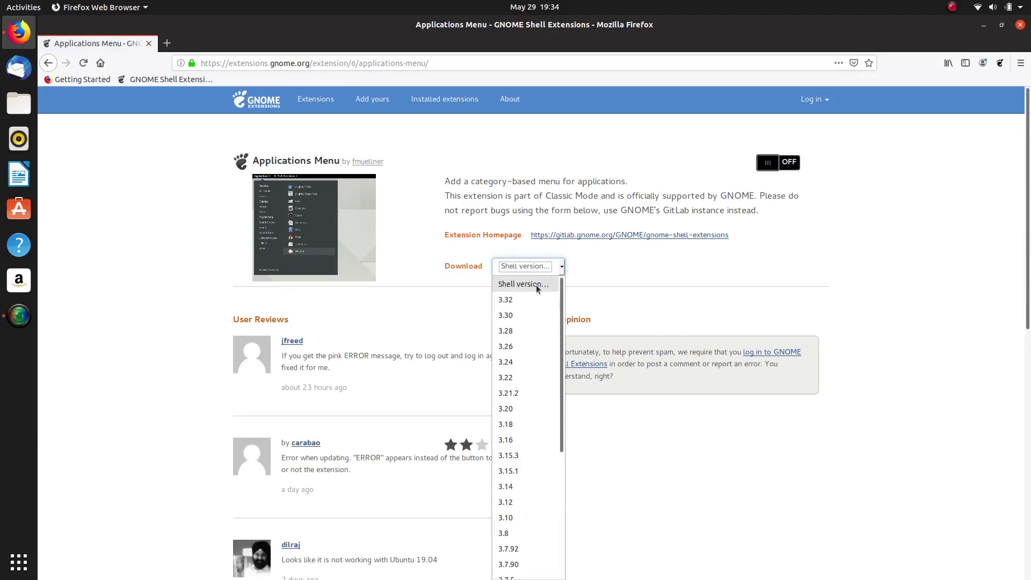
click(630, 260)
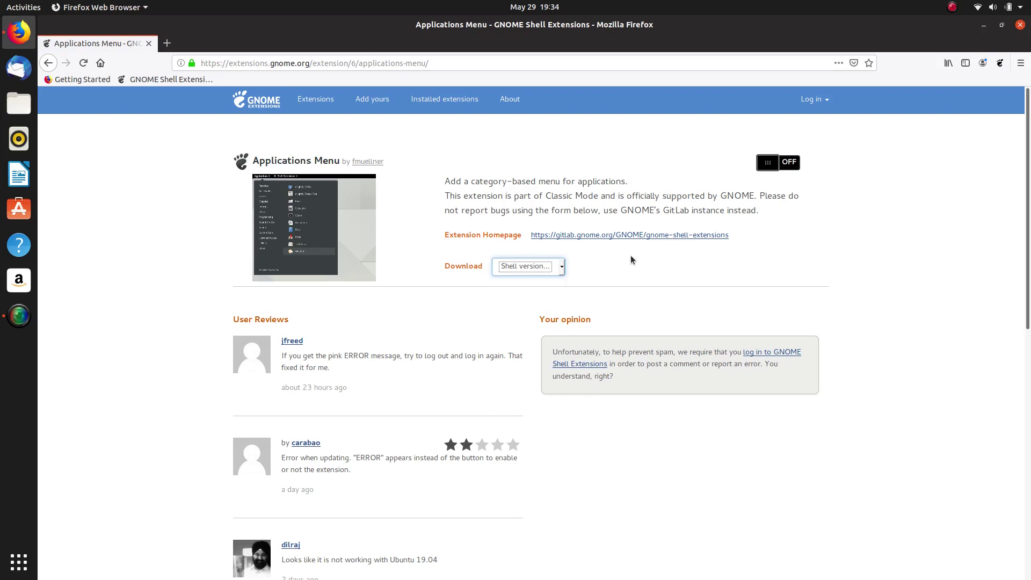
click(789, 163)
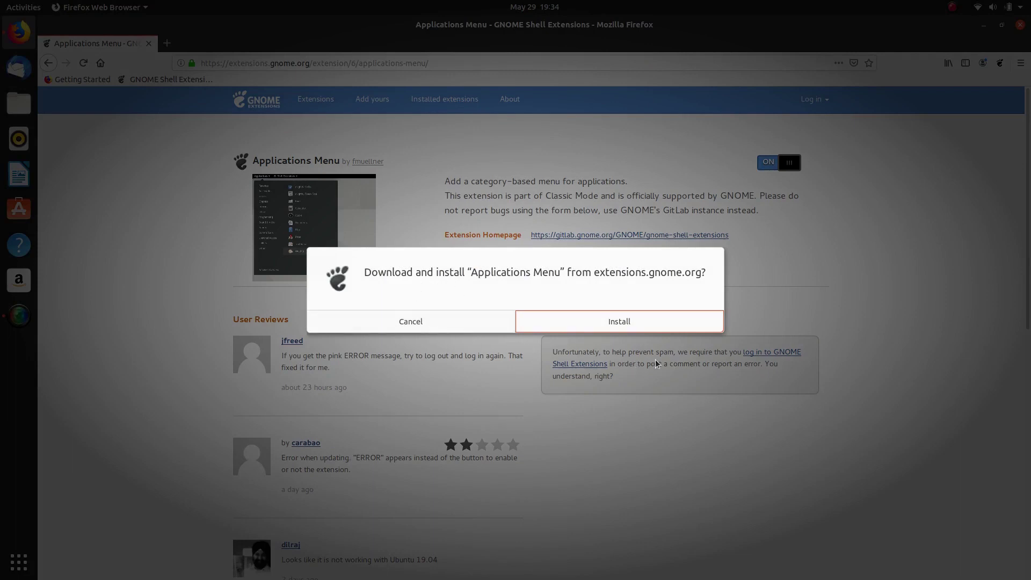
click(641, 322)
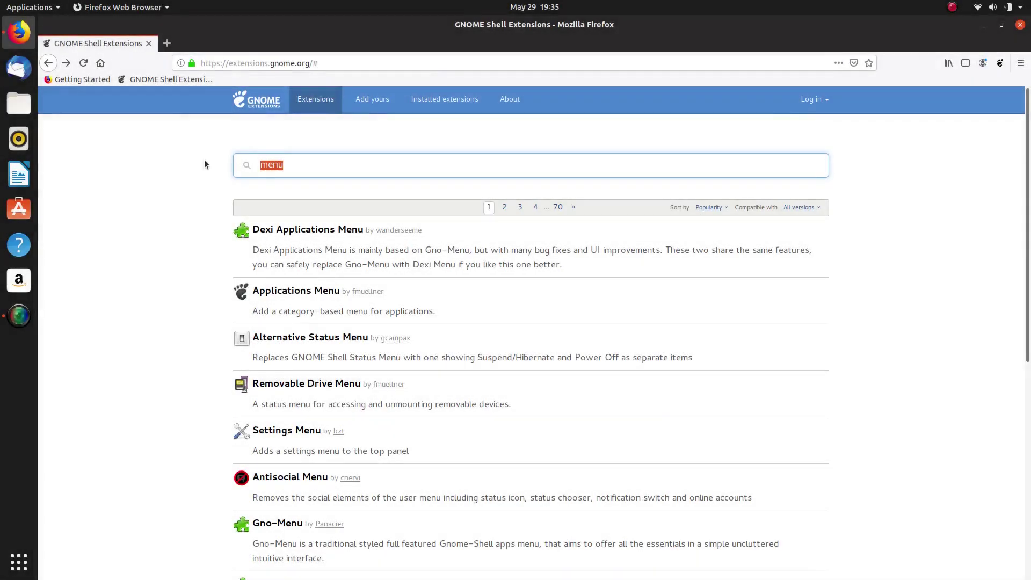
Step: Search 'dash to panel', open Dash to Panel, and install it
text(dash to panel)
click(312, 230)
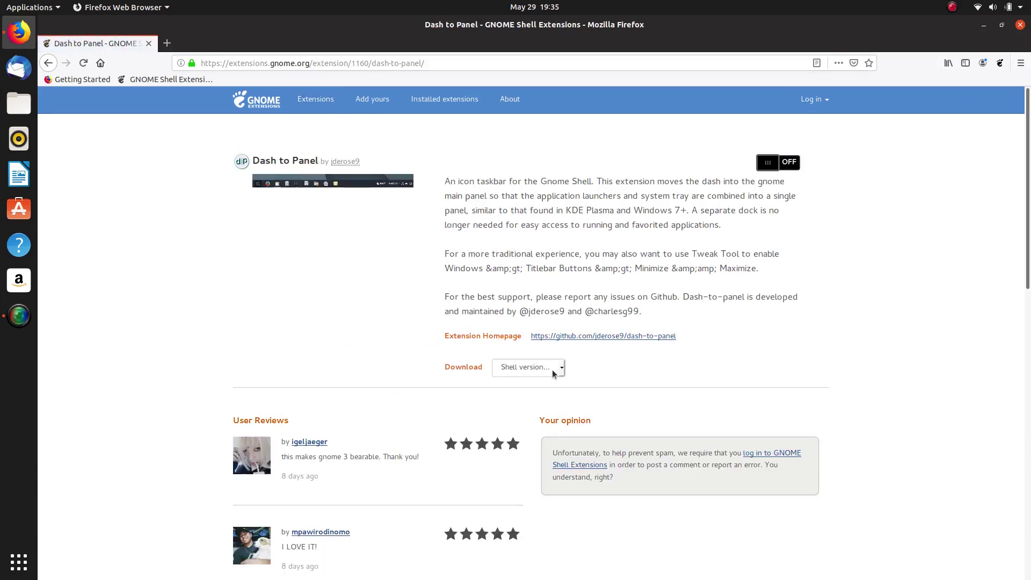
click(562, 369)
click(560, 368)
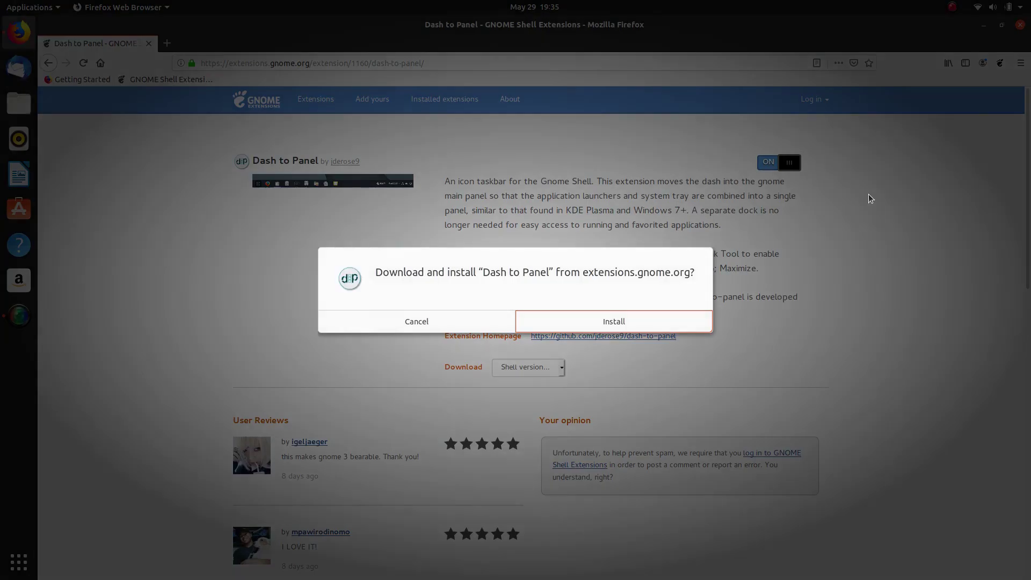
click(624, 321)
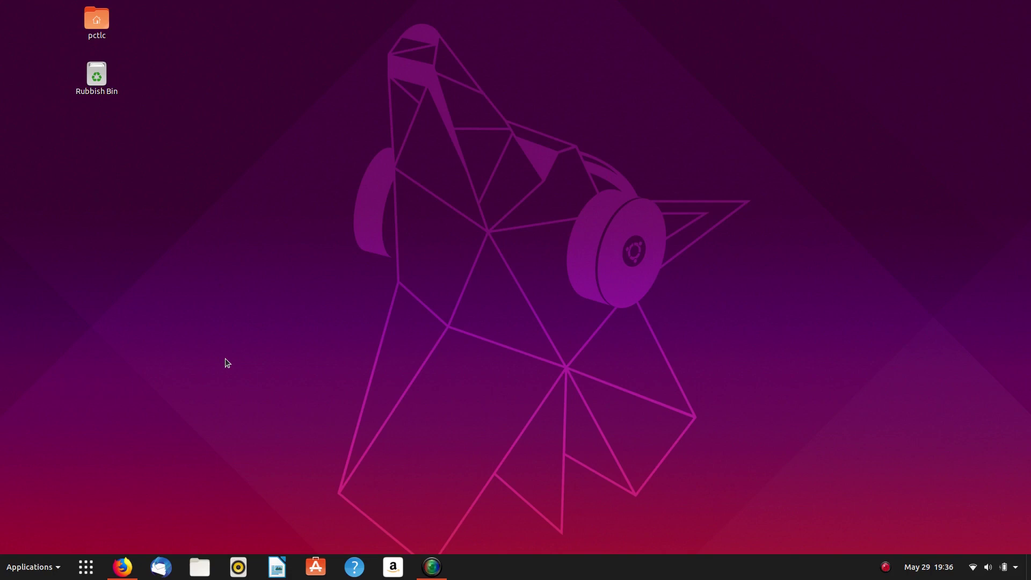
Step: Minimize the Firefox window to reveal the bare desktop above the new taskbar
key(super)
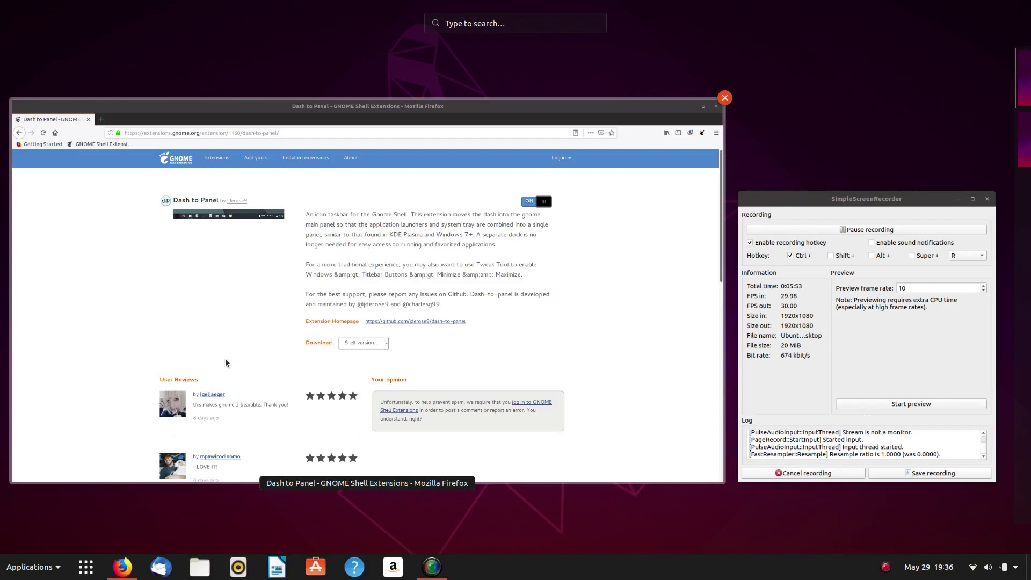
mouse_move(939, 108)
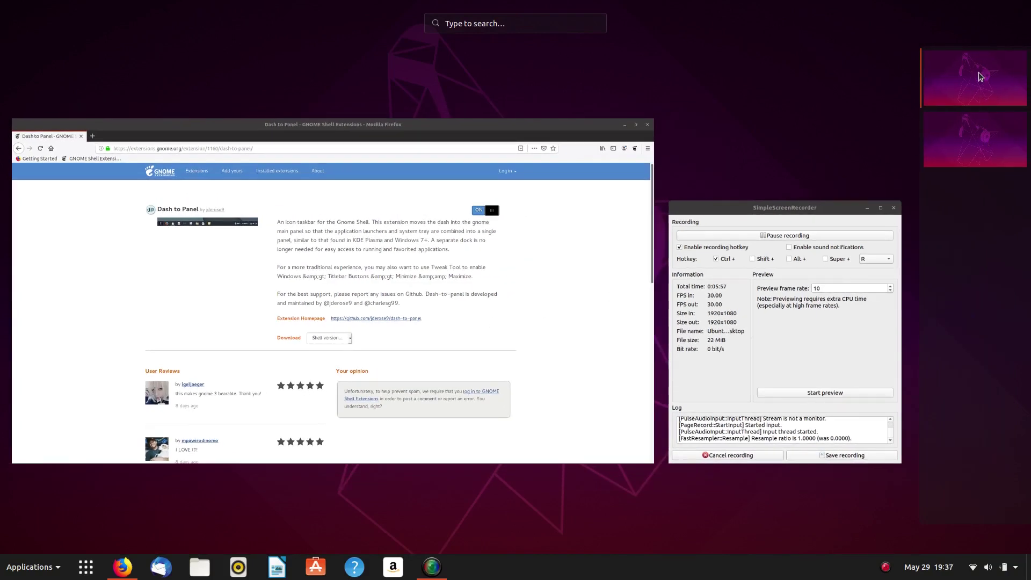
click(375, 174)
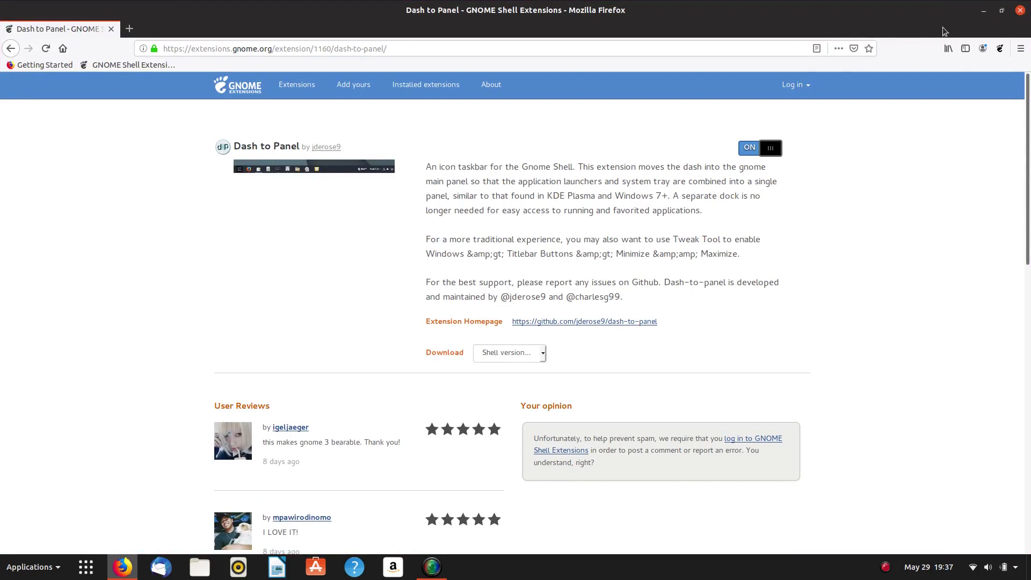
click(983, 12)
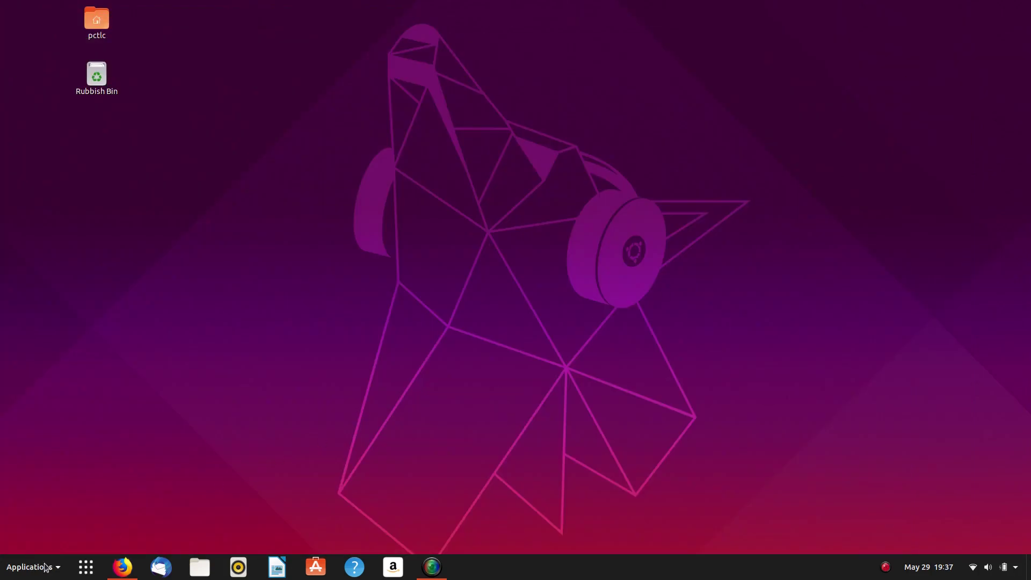
click(85, 568)
click(84, 569)
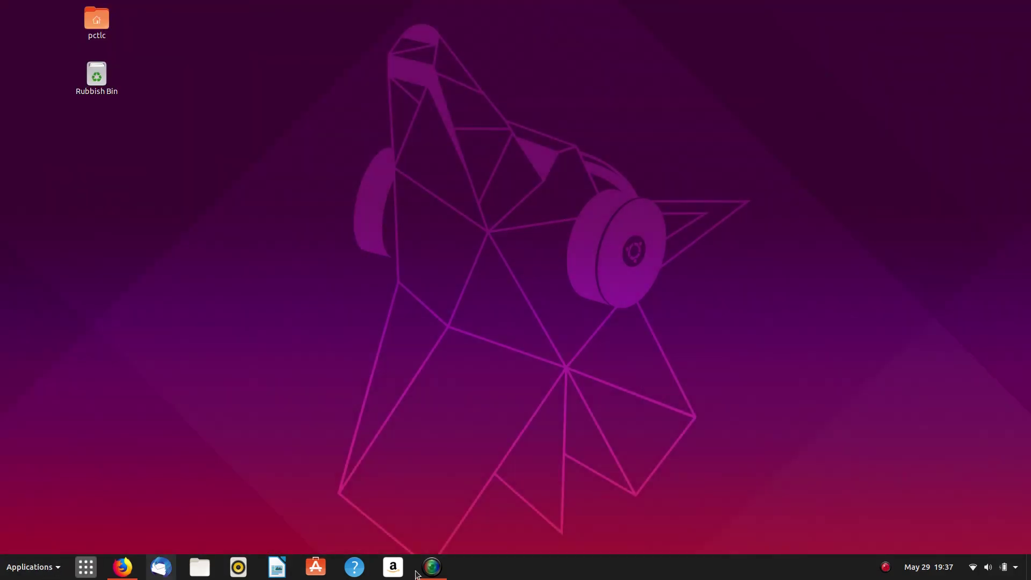
click(89, 571)
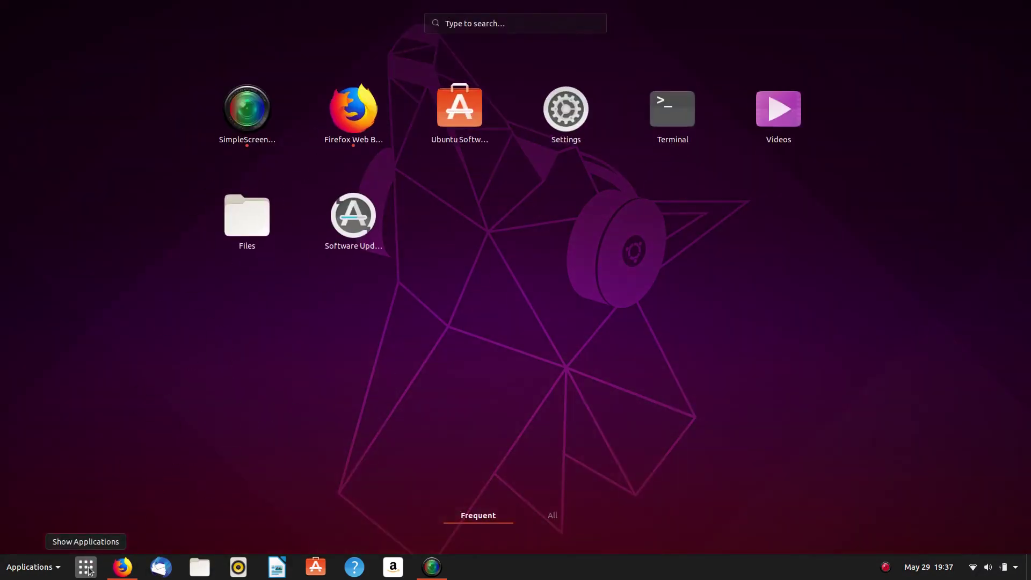
click(87, 569)
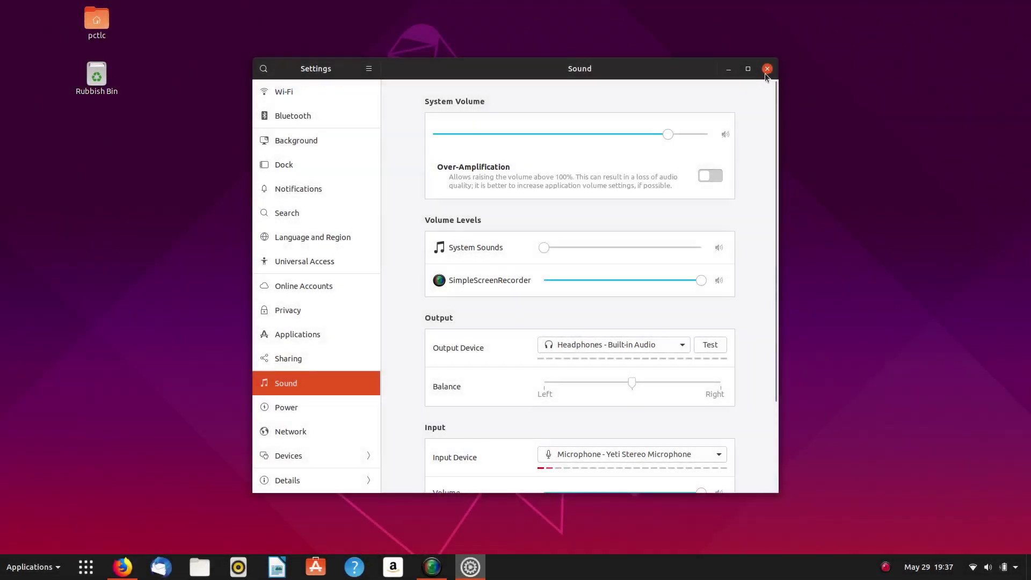
click(766, 71)
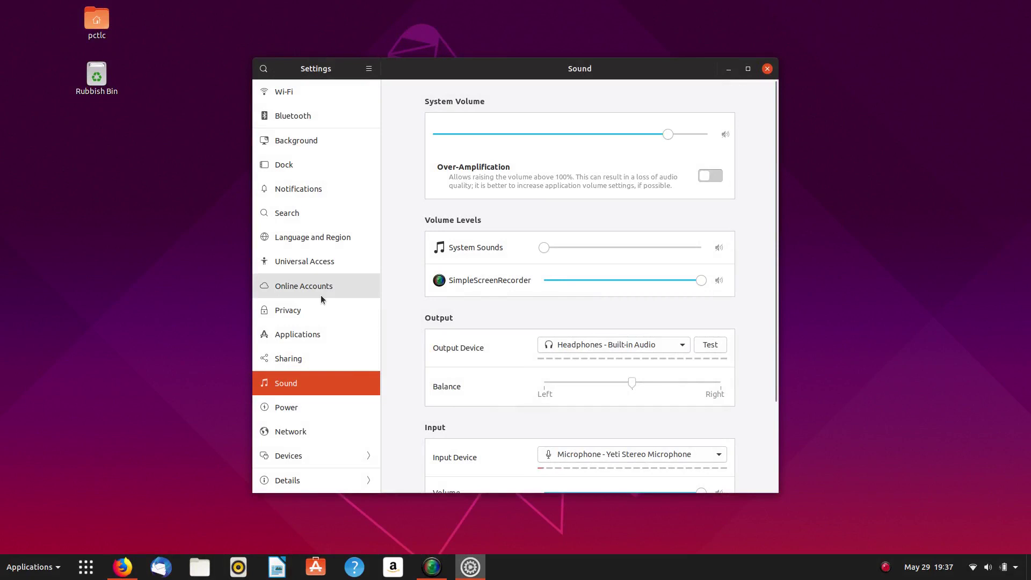
click(766, 68)
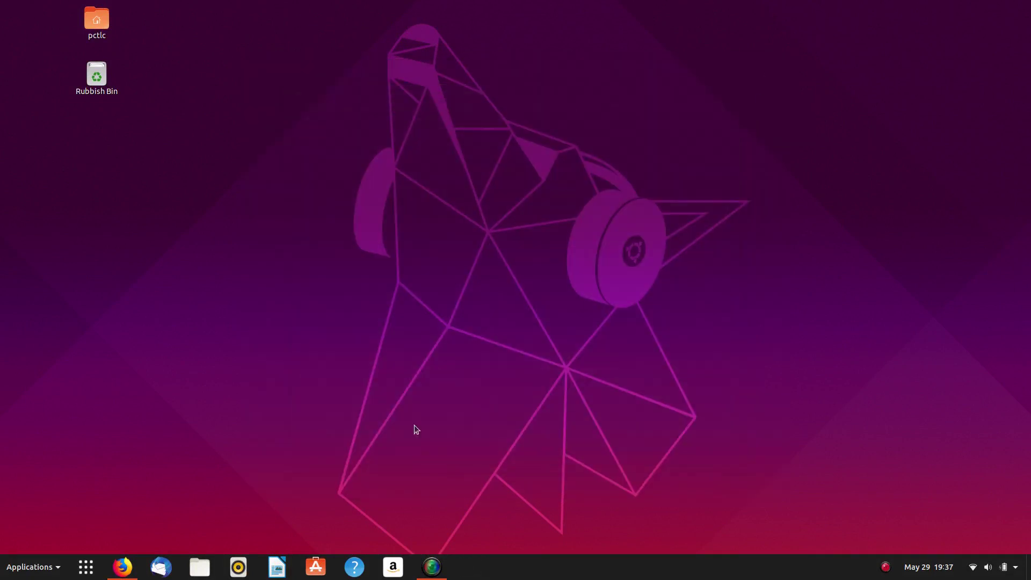
Step: Search Ubuntu Software for 'gnome tweak' and install GNOME Tweaks
click(317, 567)
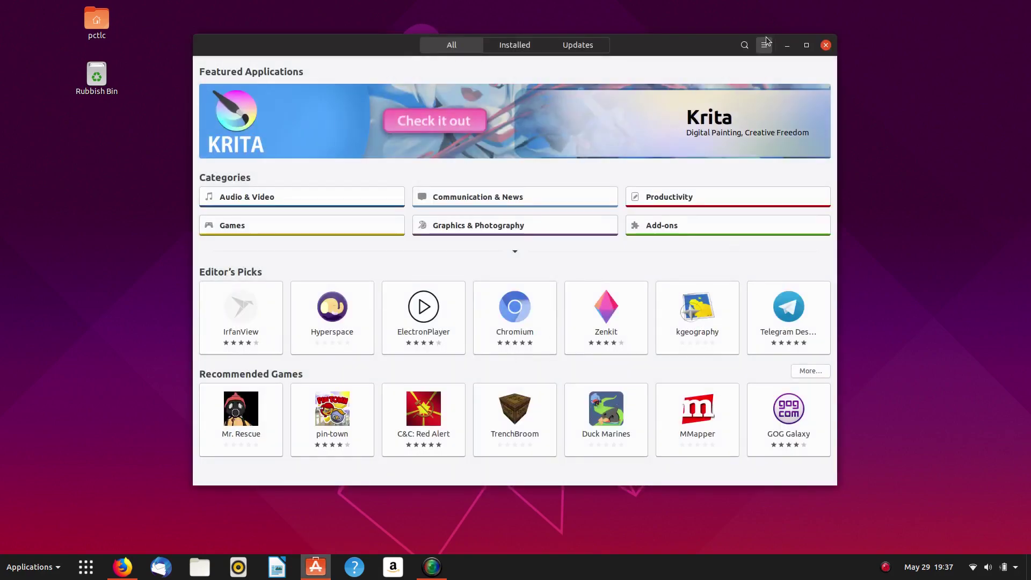
click(744, 46)
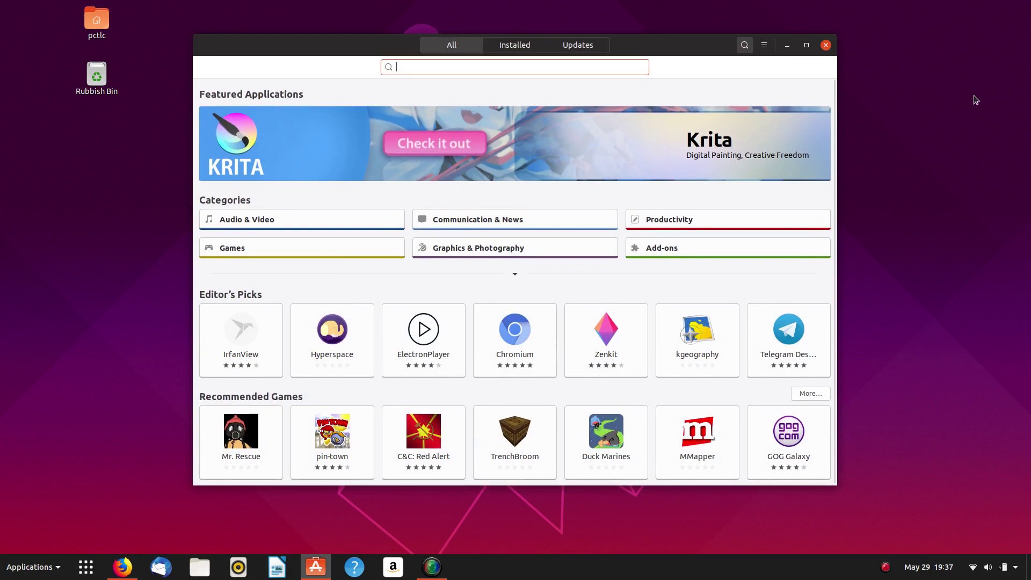
text(g)
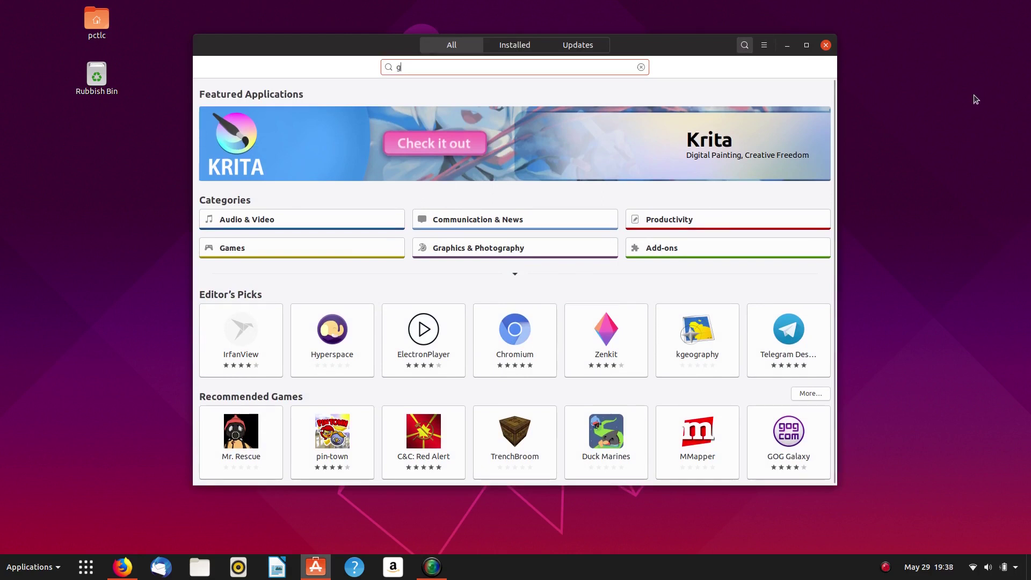
text(nome )
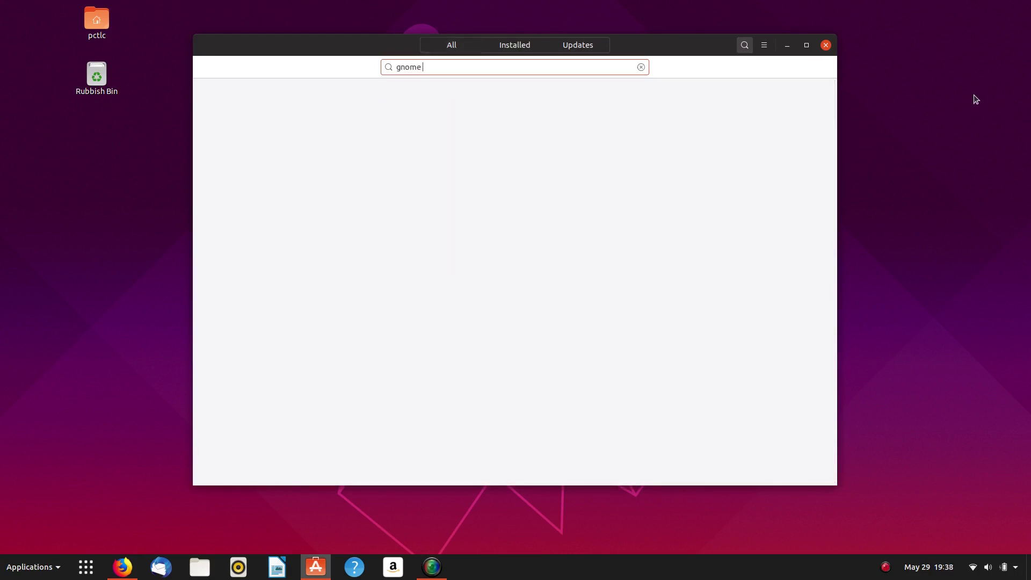
text(tweak)
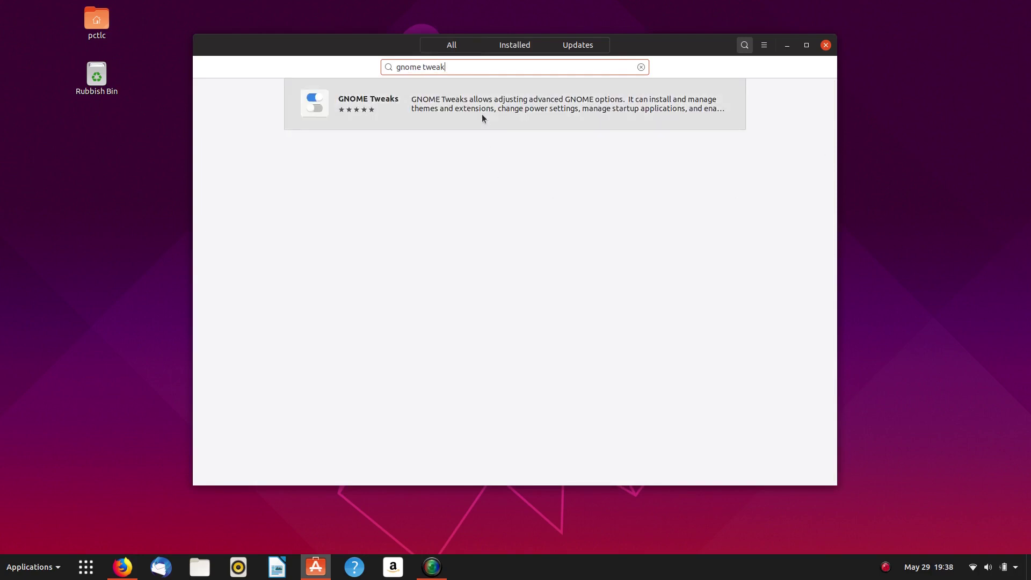
click(483, 117)
click(328, 123)
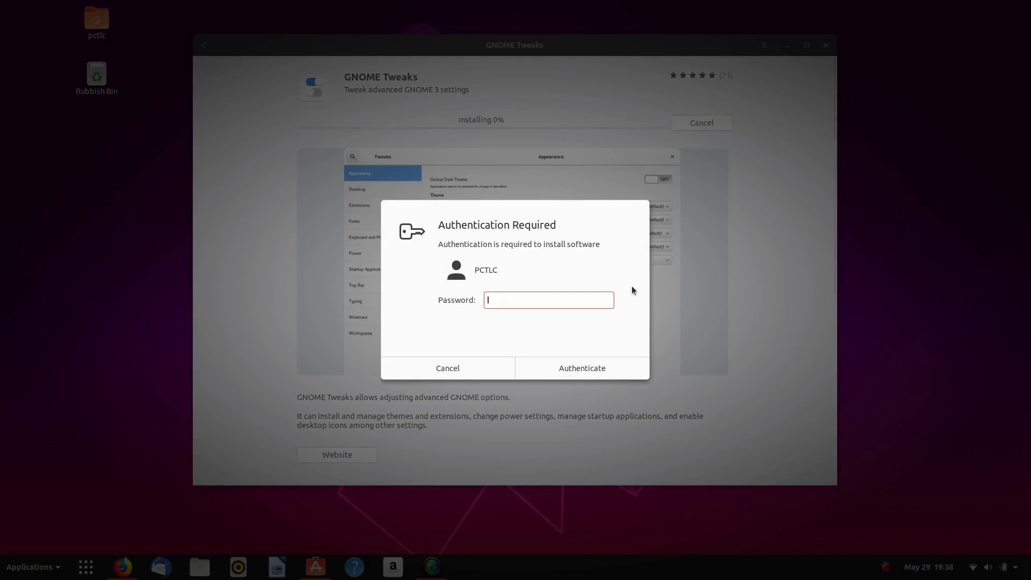
Step: Authorise the install with the account password, then launch Tweaks on its Extensions page
text(•)
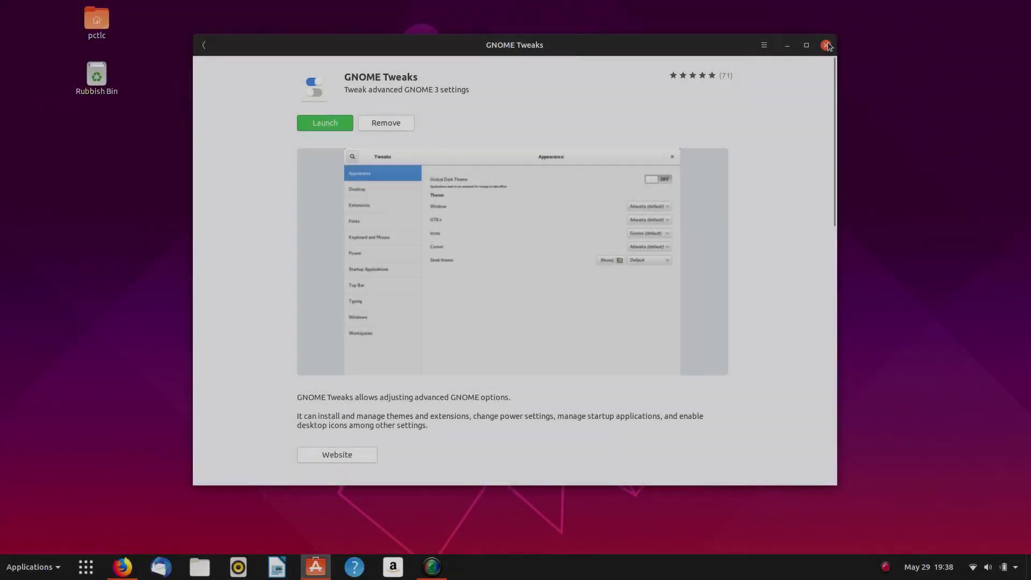
click(826, 45)
key(super)
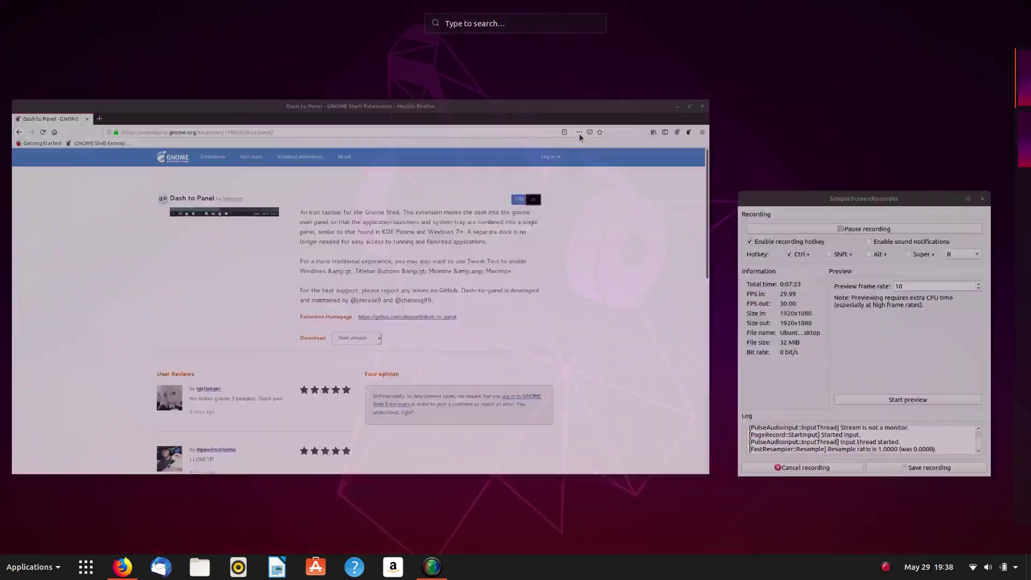
text(twe)
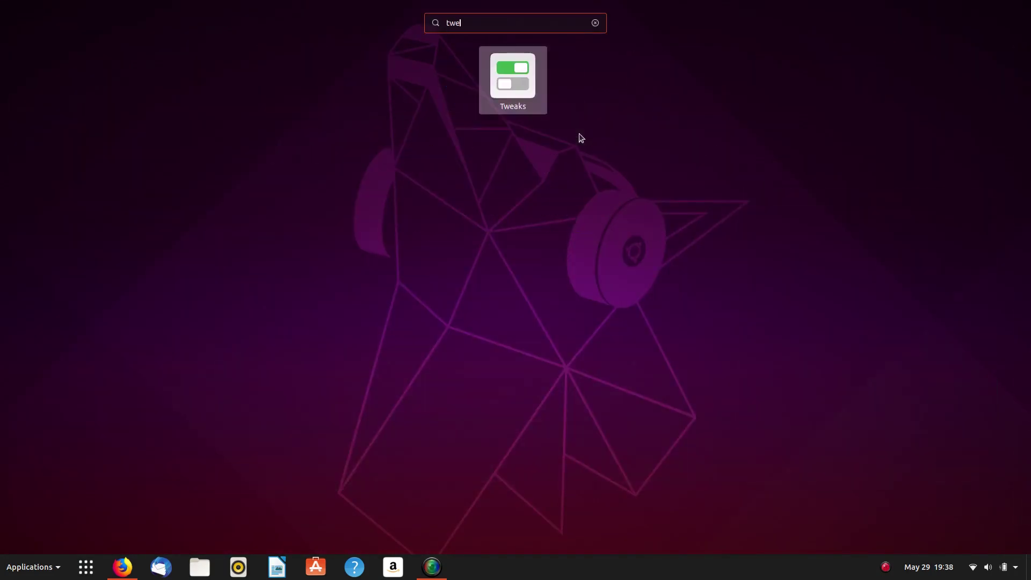
key(Return)
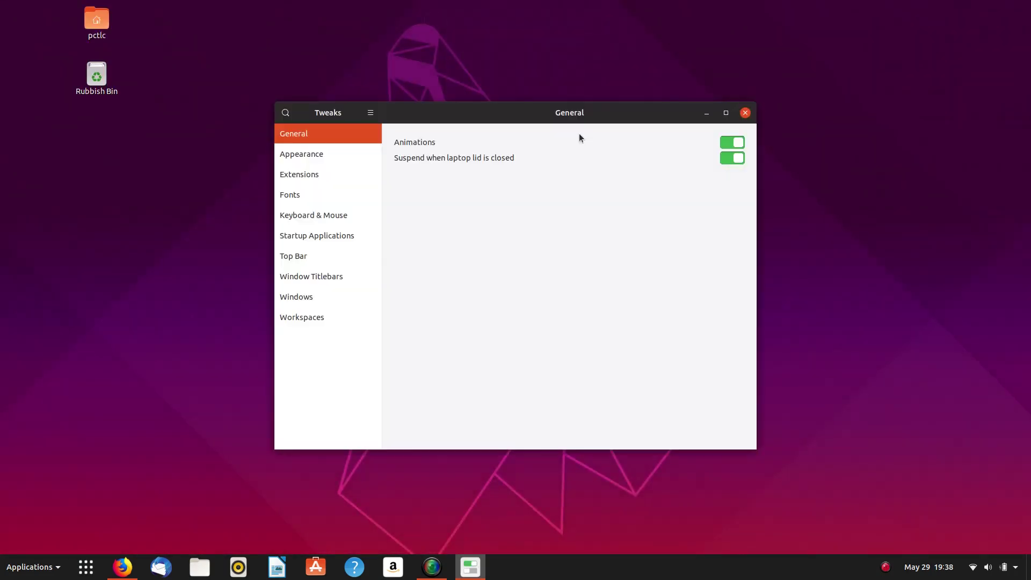
click(291, 174)
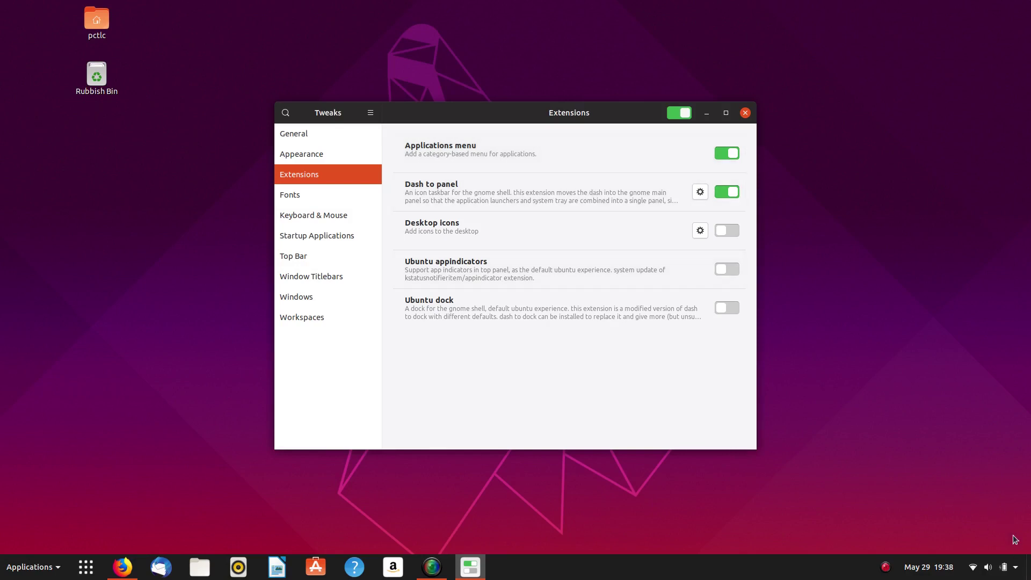
Step: Show the desktop, restore the Tweaks window, and close it
click(1028, 565)
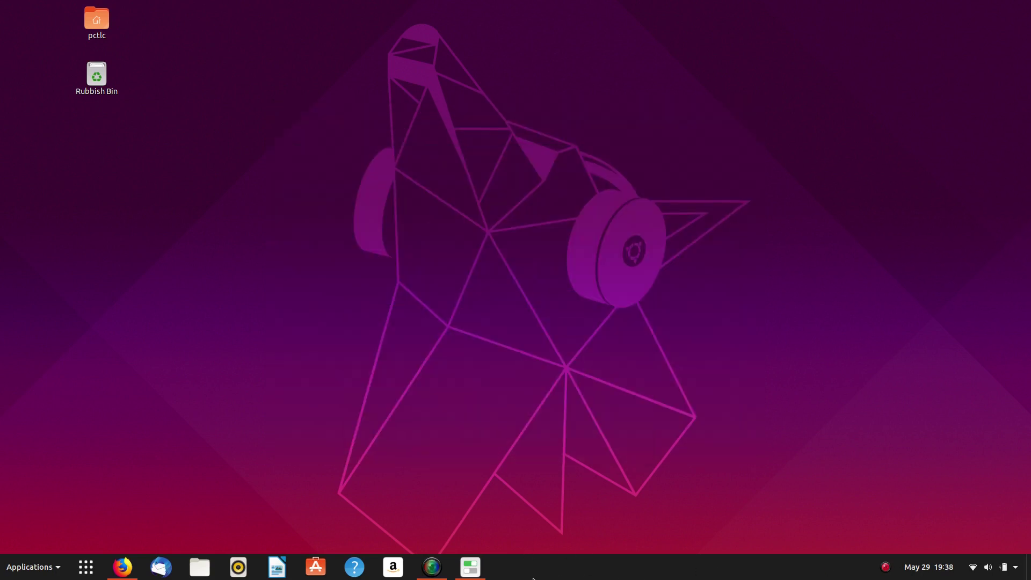
click(470, 566)
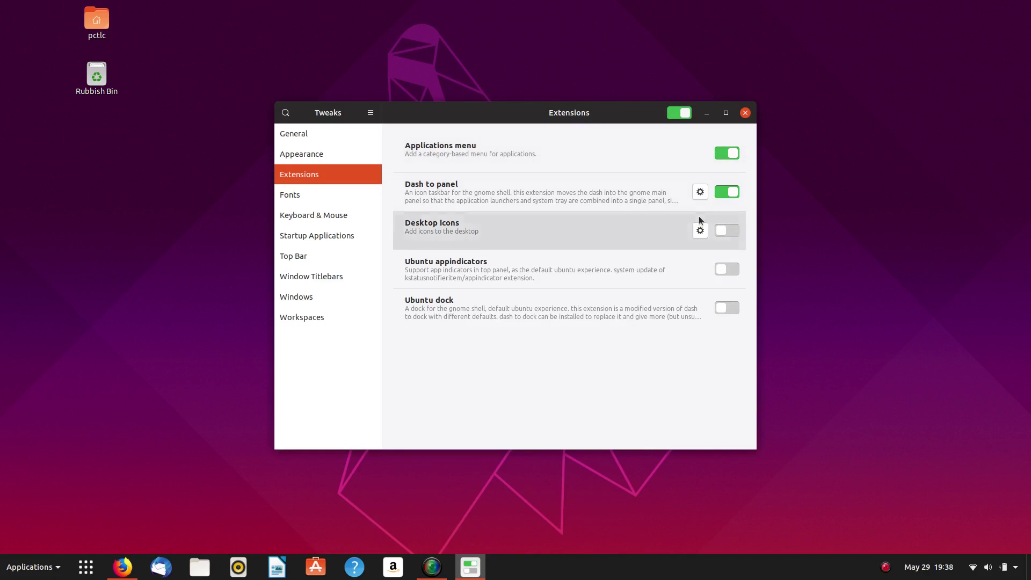
click(744, 113)
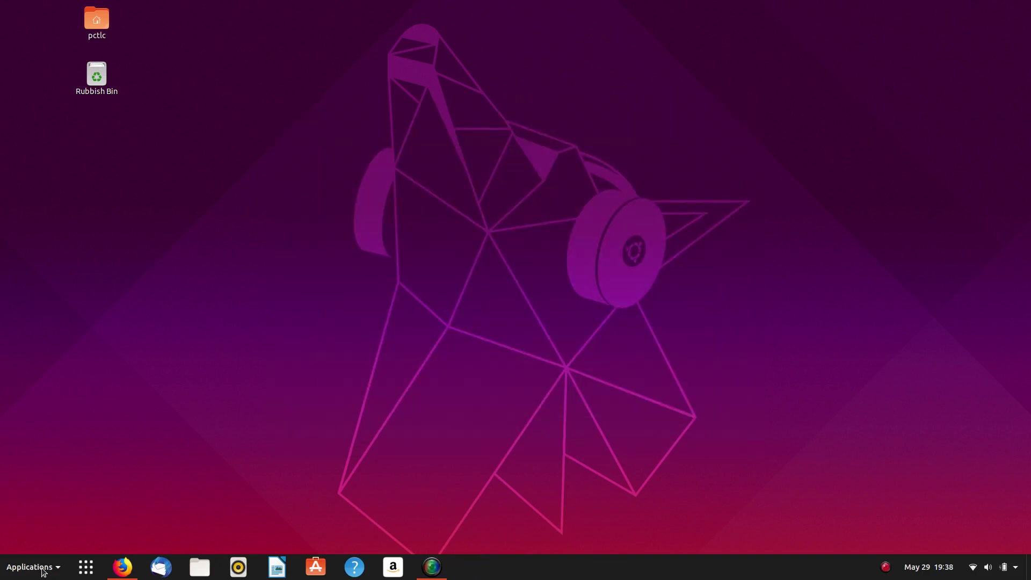
Step: Relaunch Tweaks from the app grid and switch the Applications menu extension back on
click(81, 573)
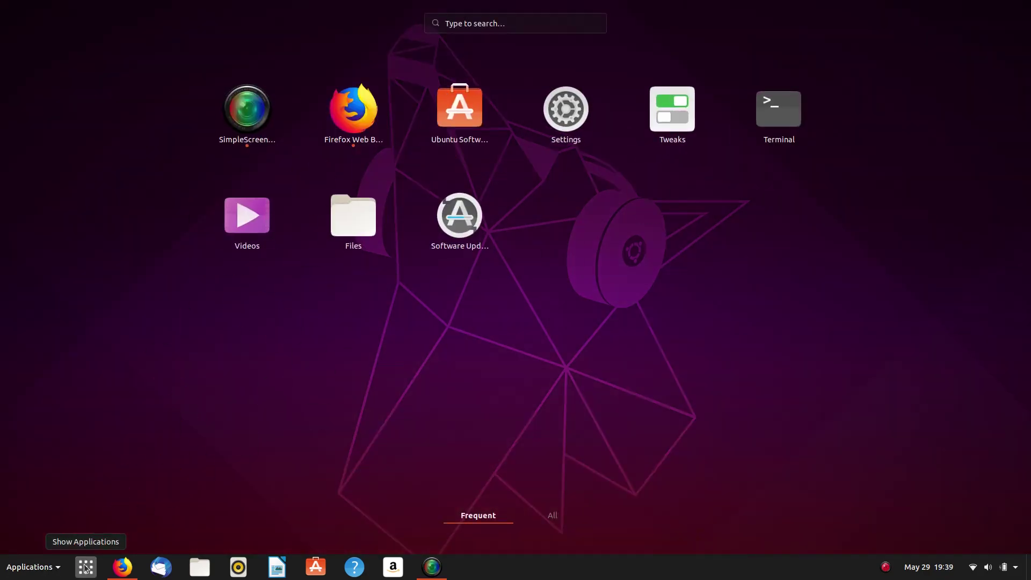
click(682, 119)
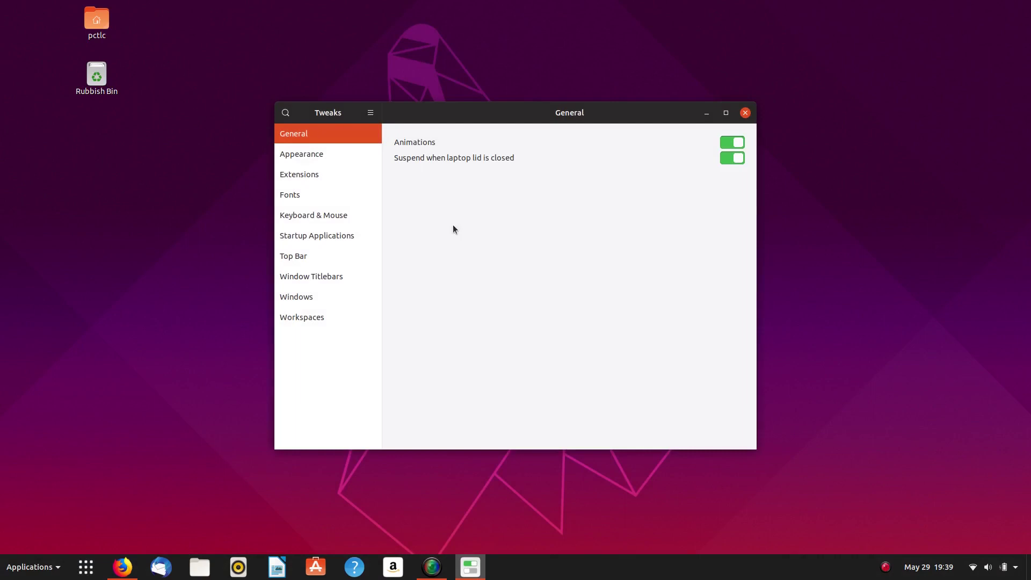
click(322, 174)
click(719, 155)
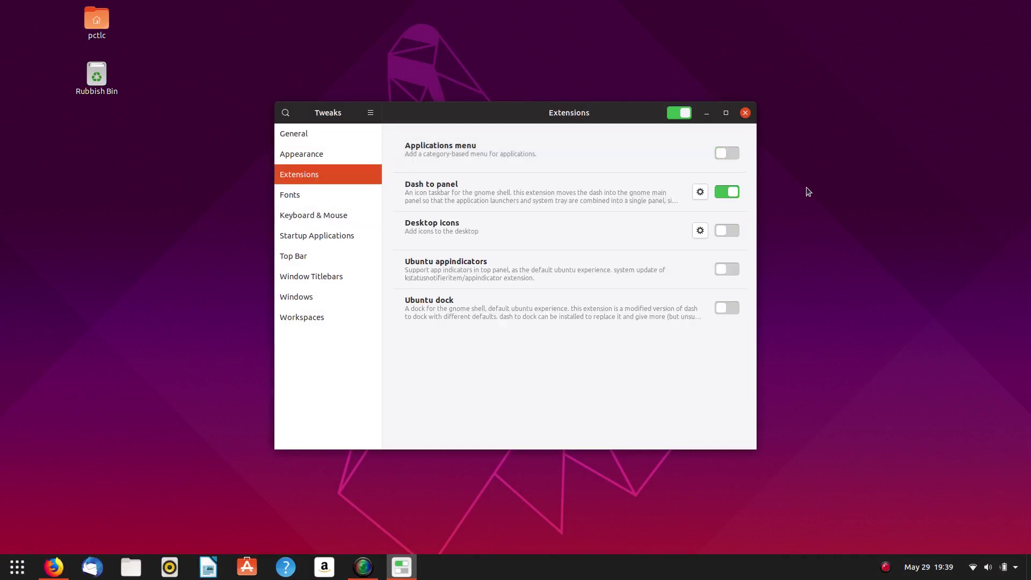
click(733, 154)
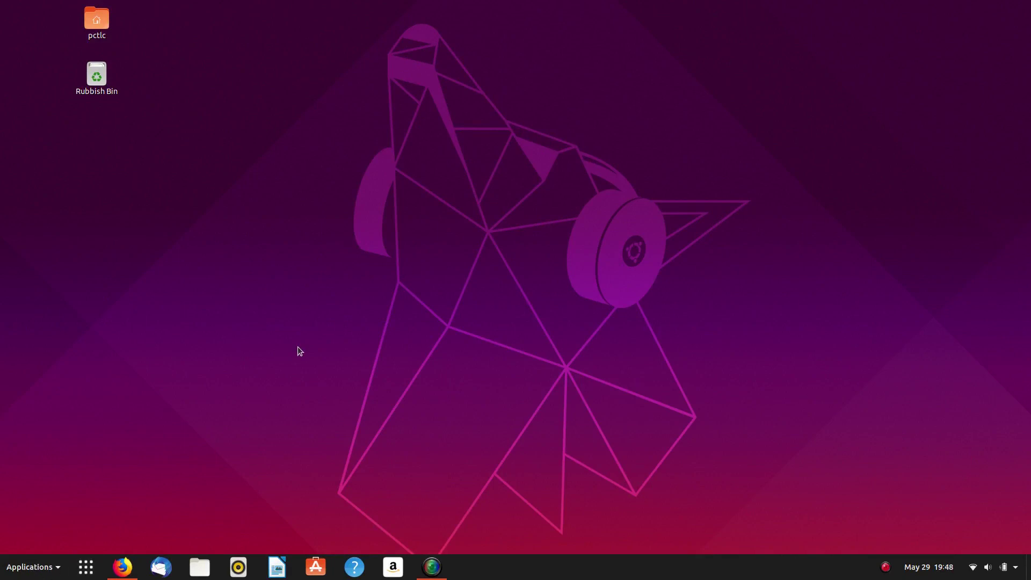
Step: Bring Firefox forward and copy the activities-configurator link from a review on the Applications Menu page
click(122, 567)
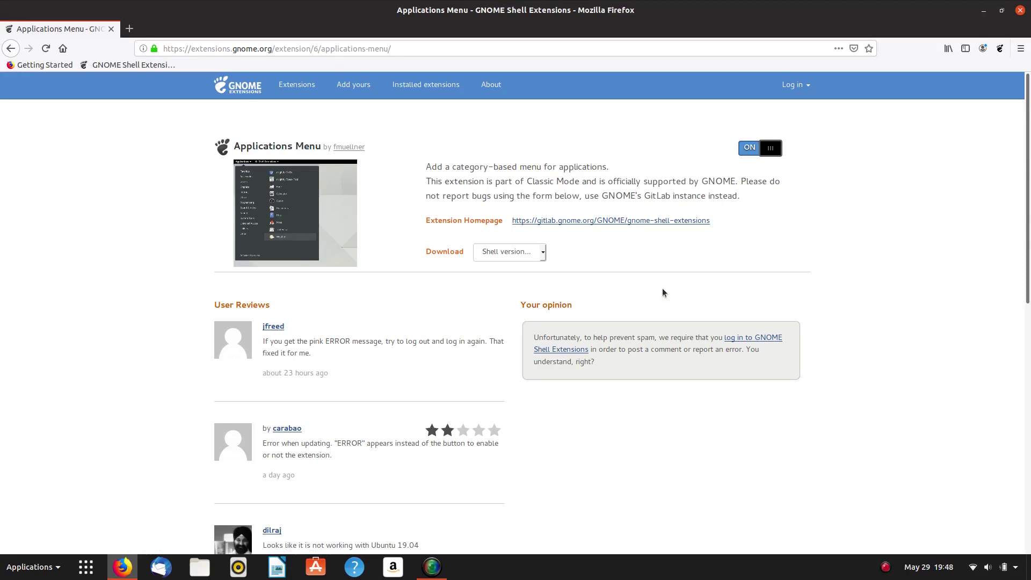
scroll(196, 241, down, 6)
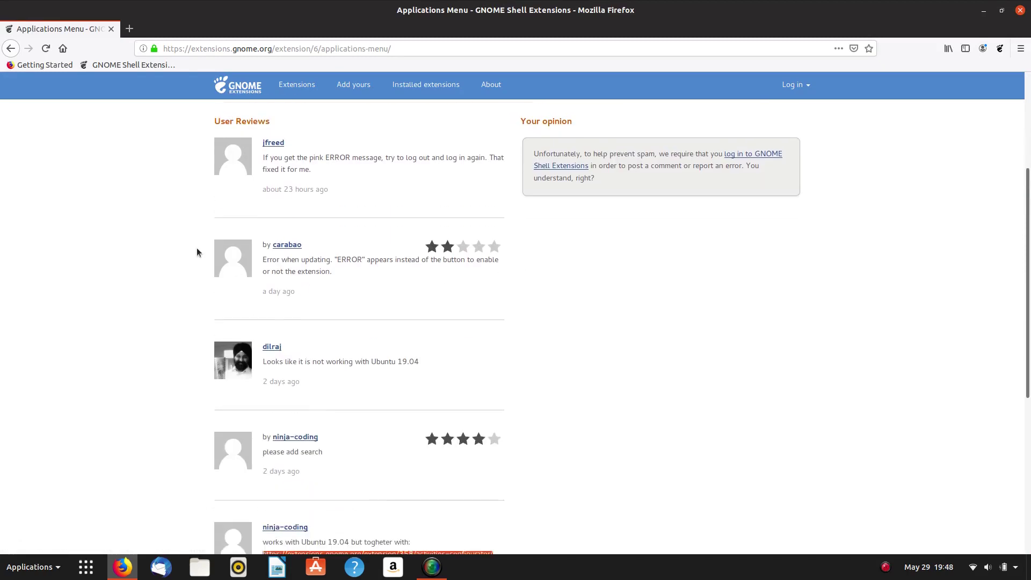
scroll(384, 246, up, 3)
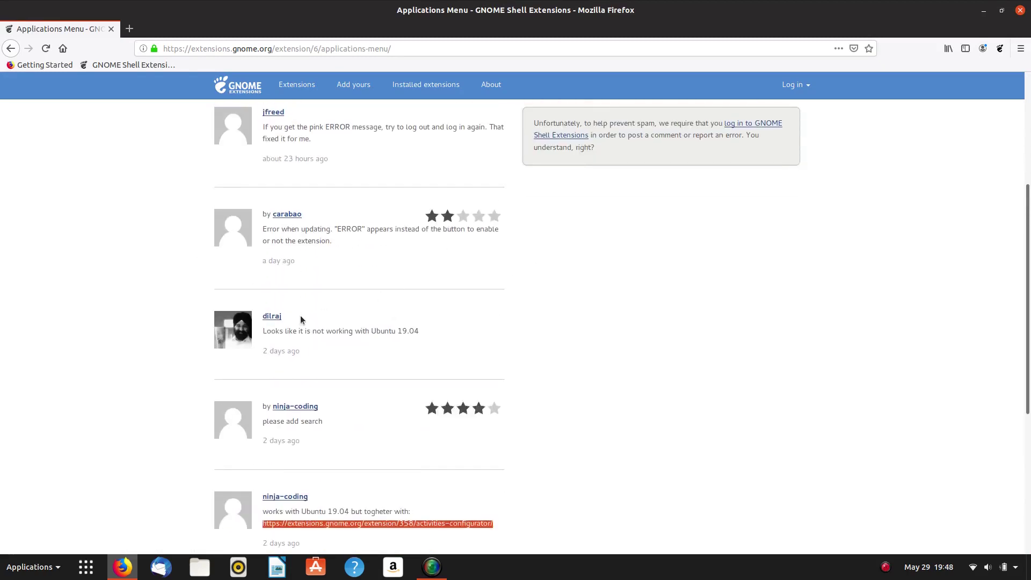
scroll(464, 321, down, 2)
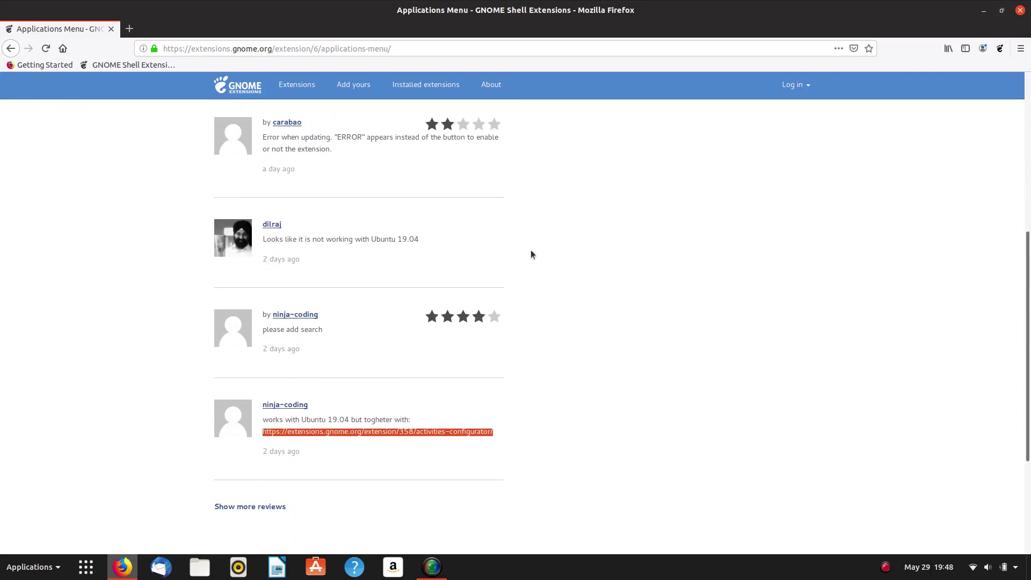
scroll(529, 255, down, 3)
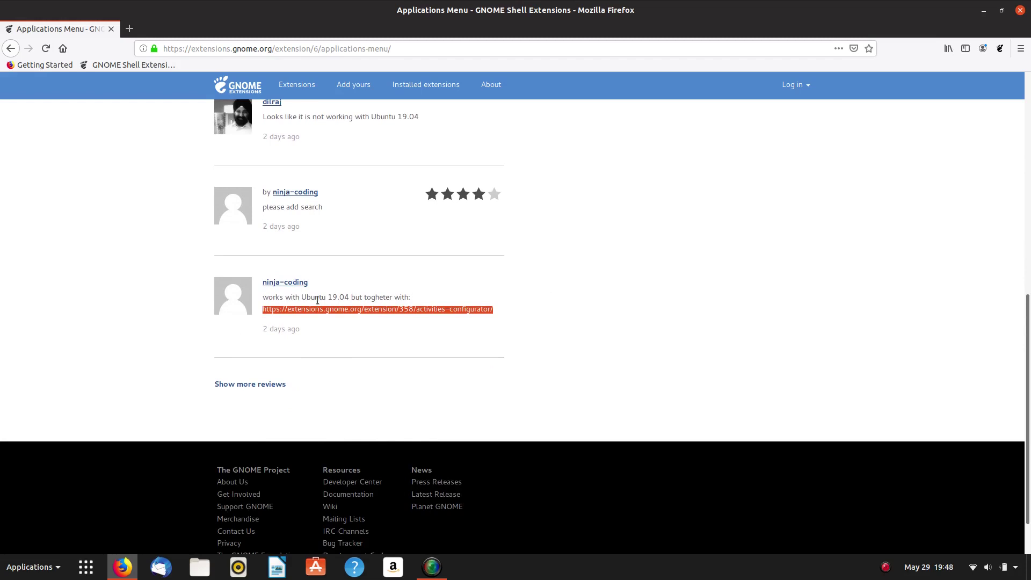
right_click(359, 307)
click(388, 404)
Step: Install Activities Configurator from its extensions.gnome.org page in a new tab, then close that tab
click(129, 28)
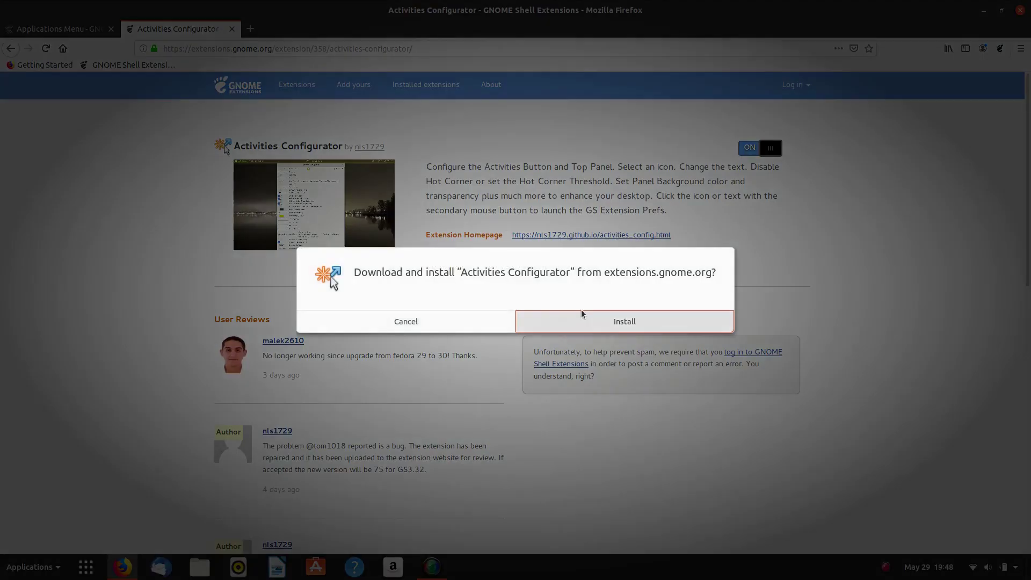
click(584, 316)
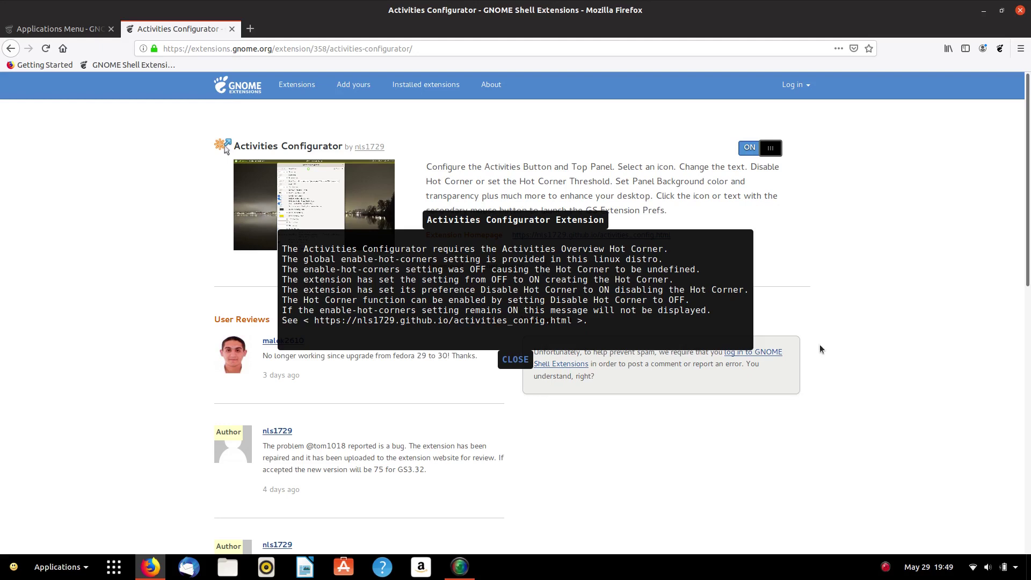
click(232, 29)
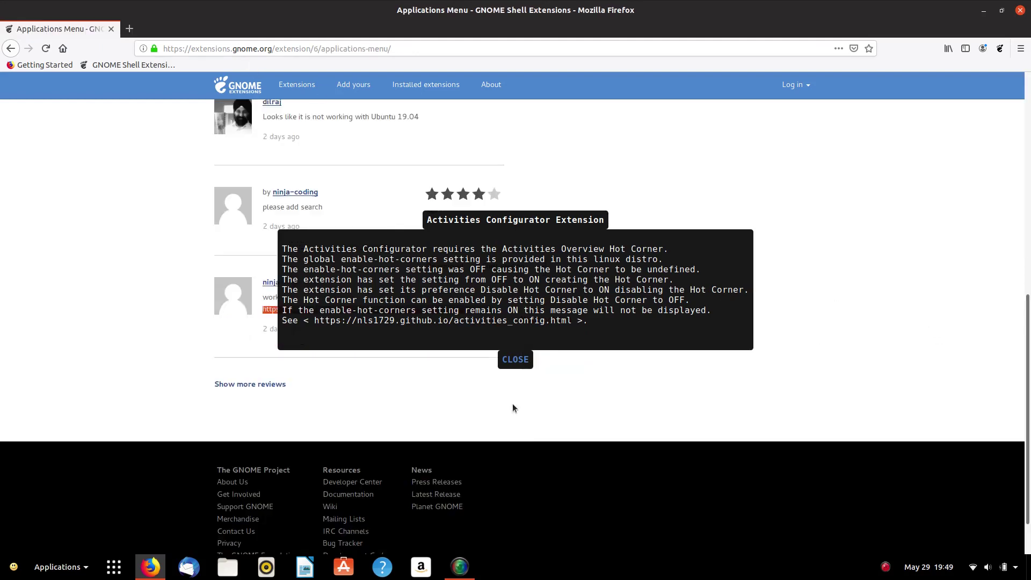
Step: Close Firefox and try the new Activities and Applications menu buttons on the bottom panel
click(1018, 11)
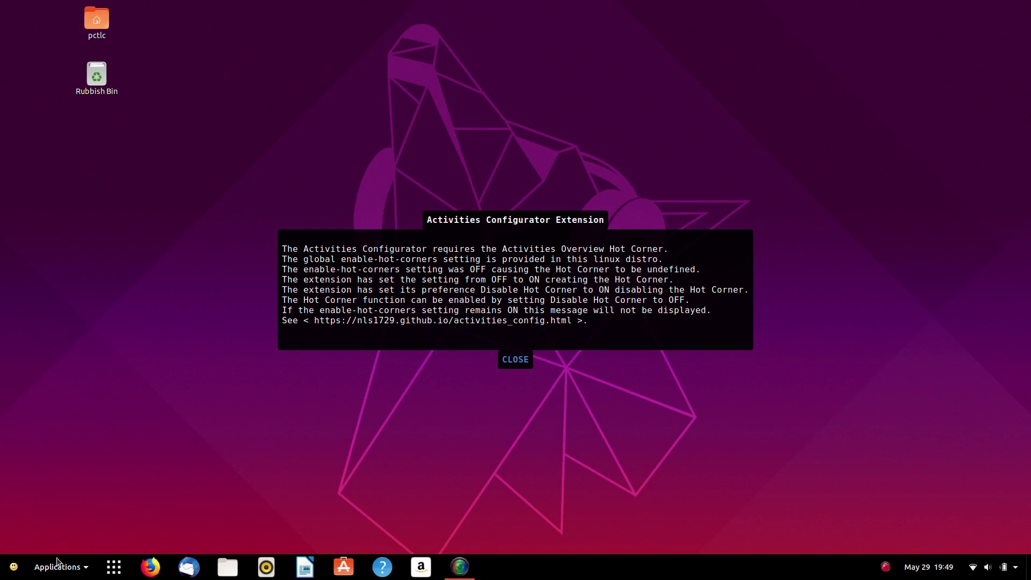
click(14, 568)
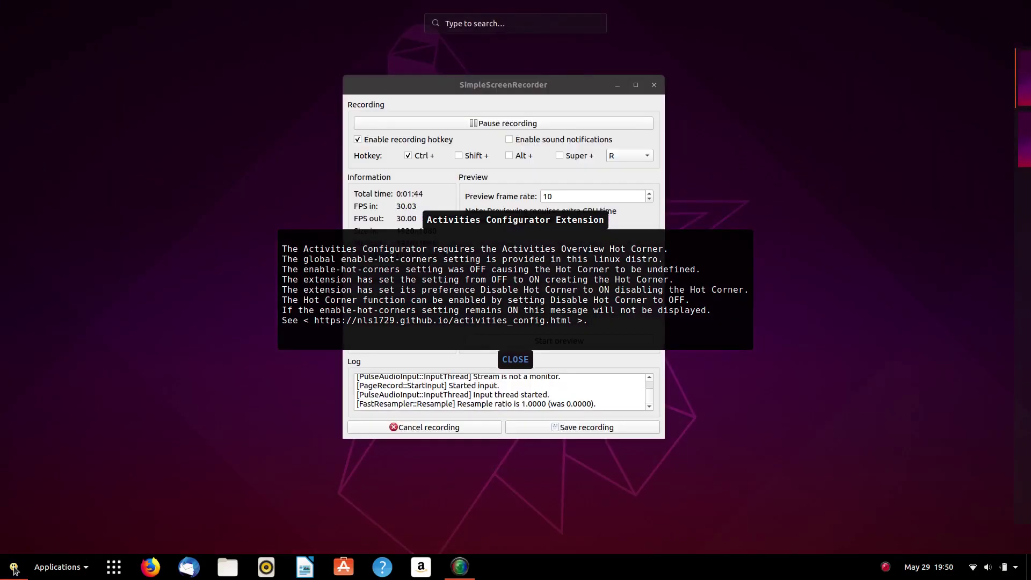
click(14, 568)
click(14, 568)
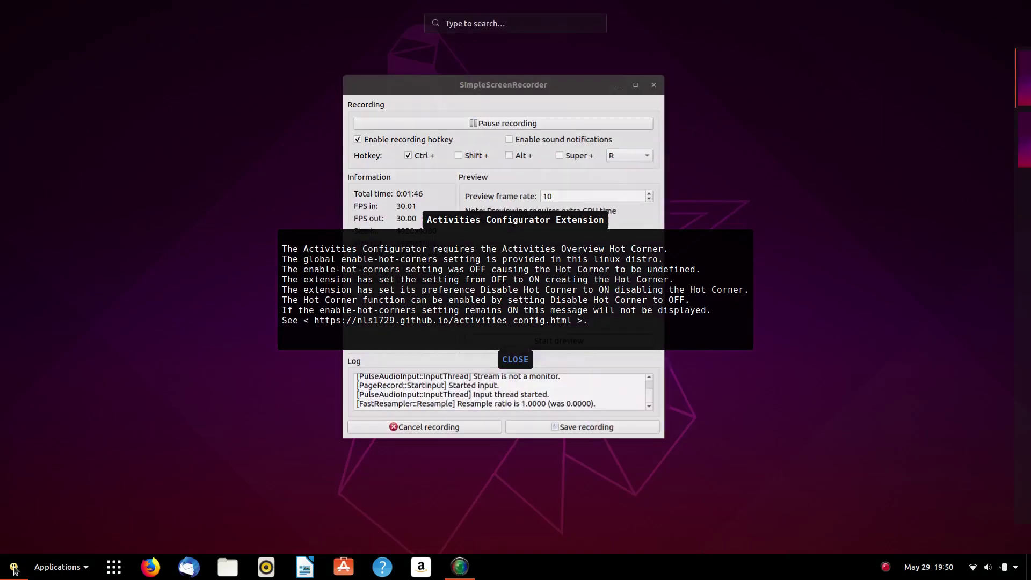
click(14, 568)
click(77, 570)
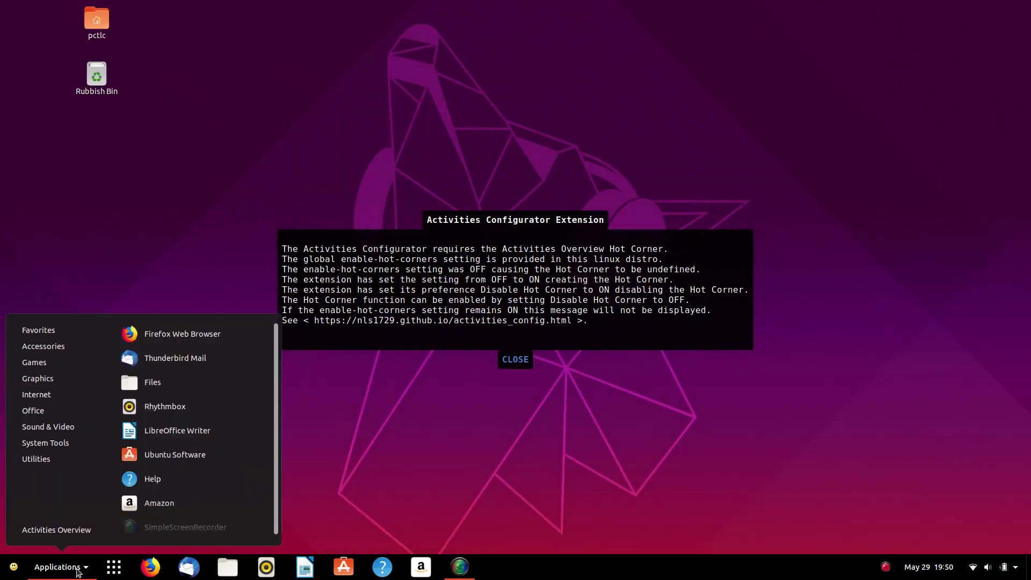
click(77, 570)
click(13, 568)
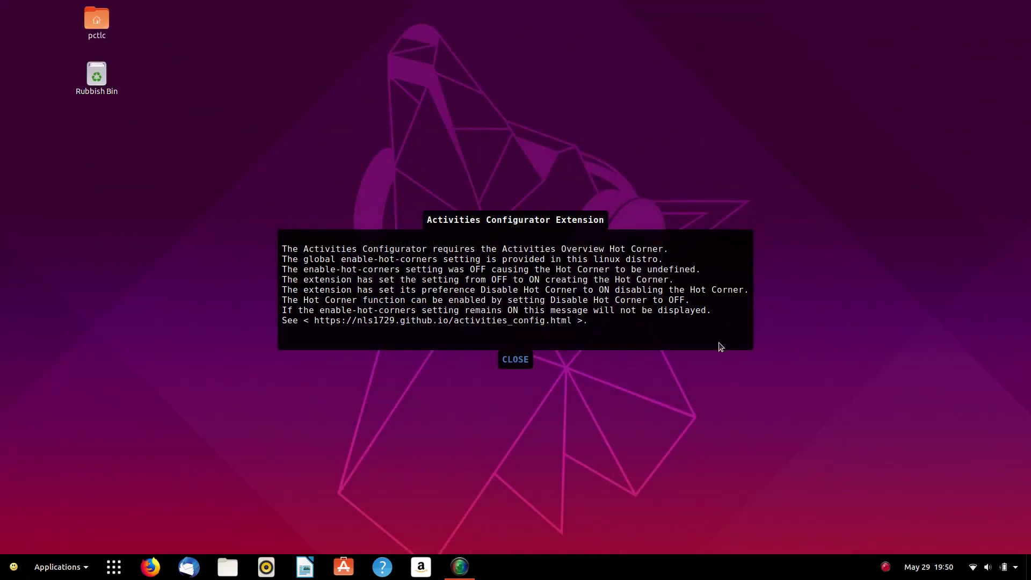
Step: Toggle Activities configurator, dismiss its message, and bring up the Tweaks Extensions list
click(482, 125)
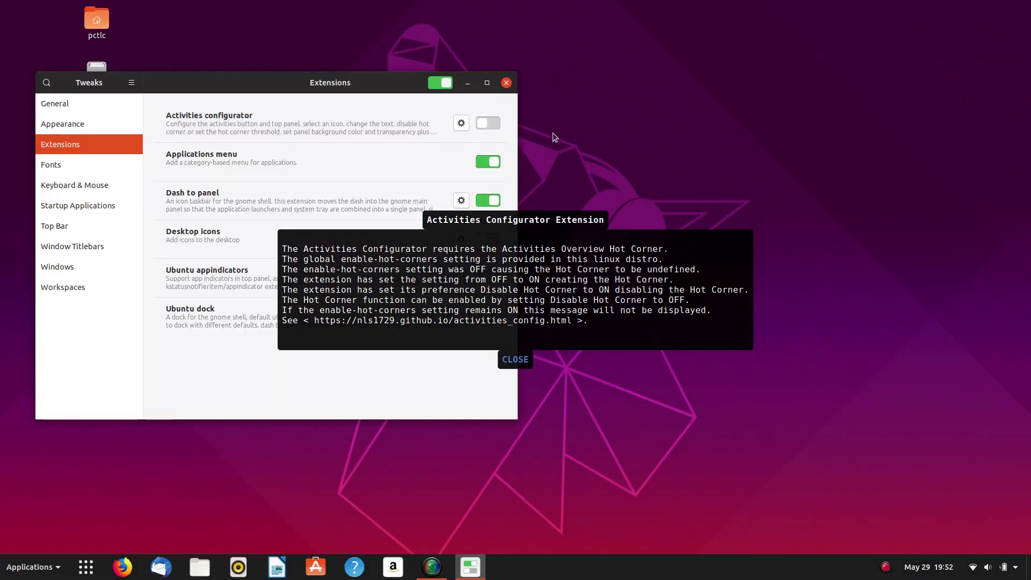
click(24, 566)
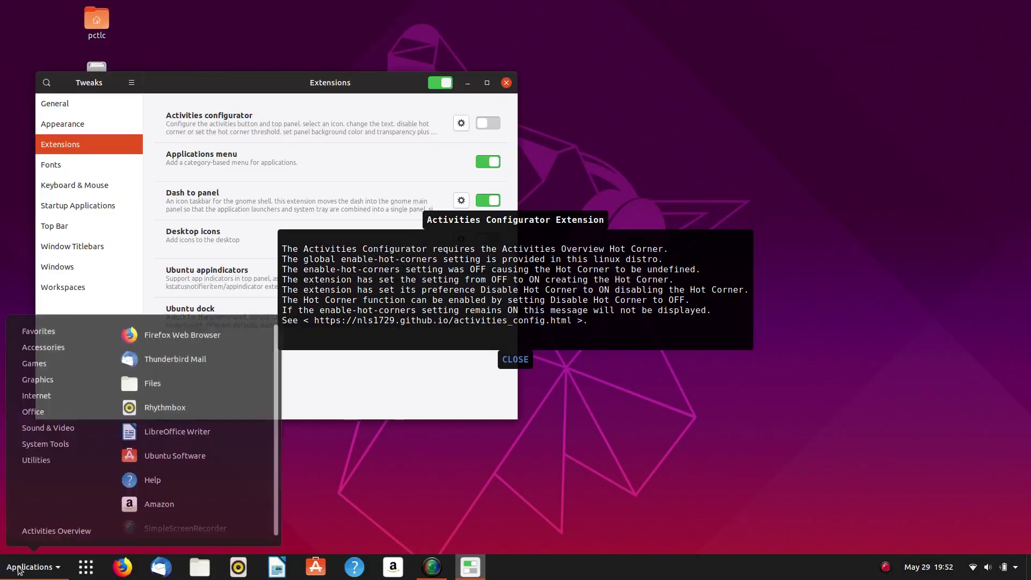
click(26, 567)
click(515, 360)
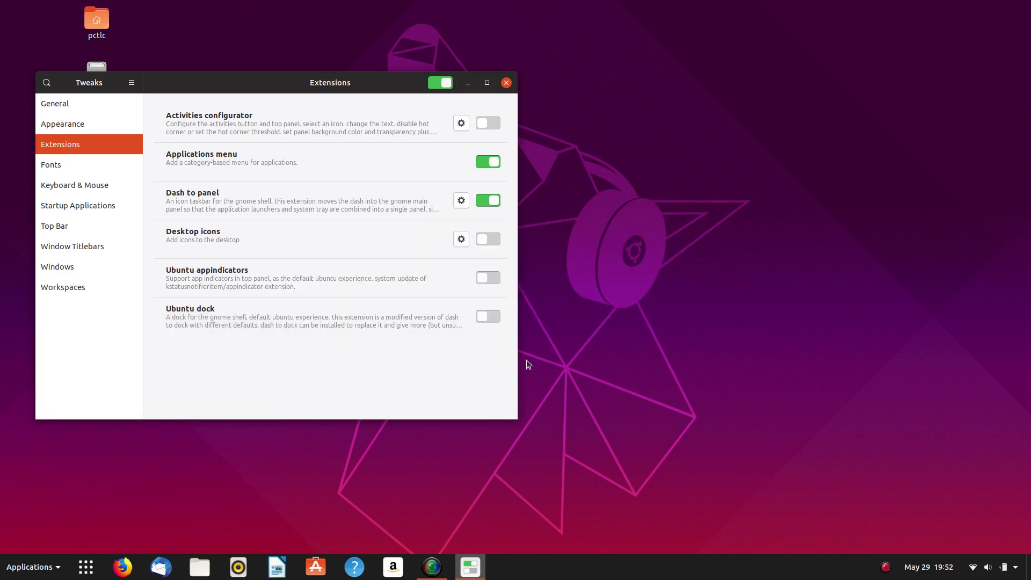
click(506, 82)
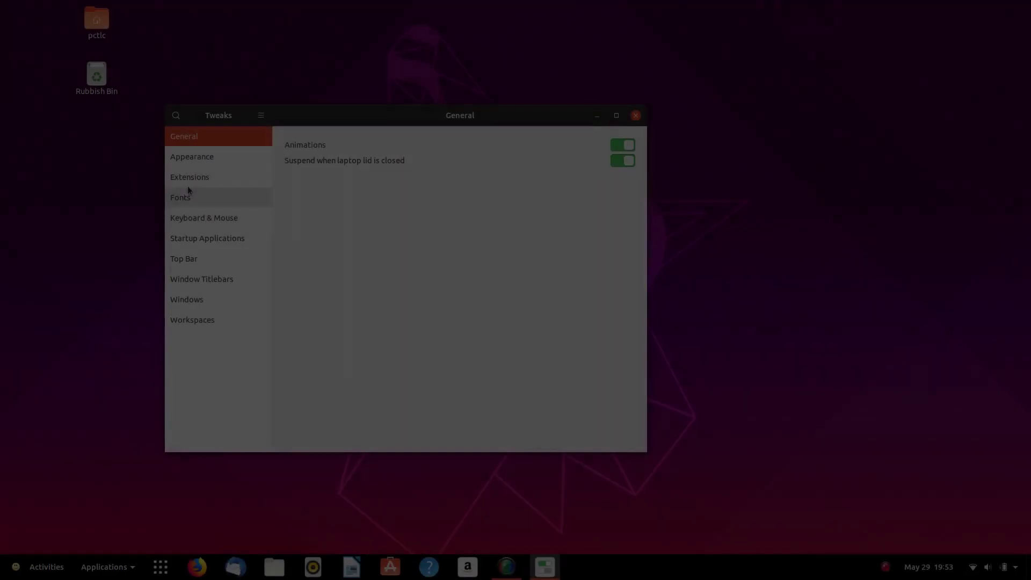
click(185, 179)
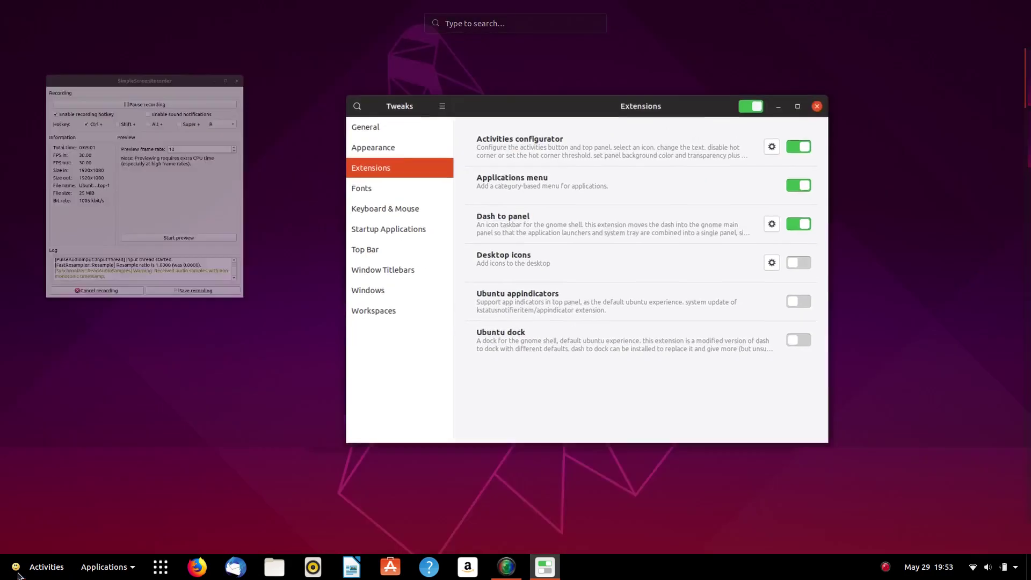
Step: Turn the Activities Overview Hot Corner off and back on in Tweaks, then close Tweaks
click(20, 576)
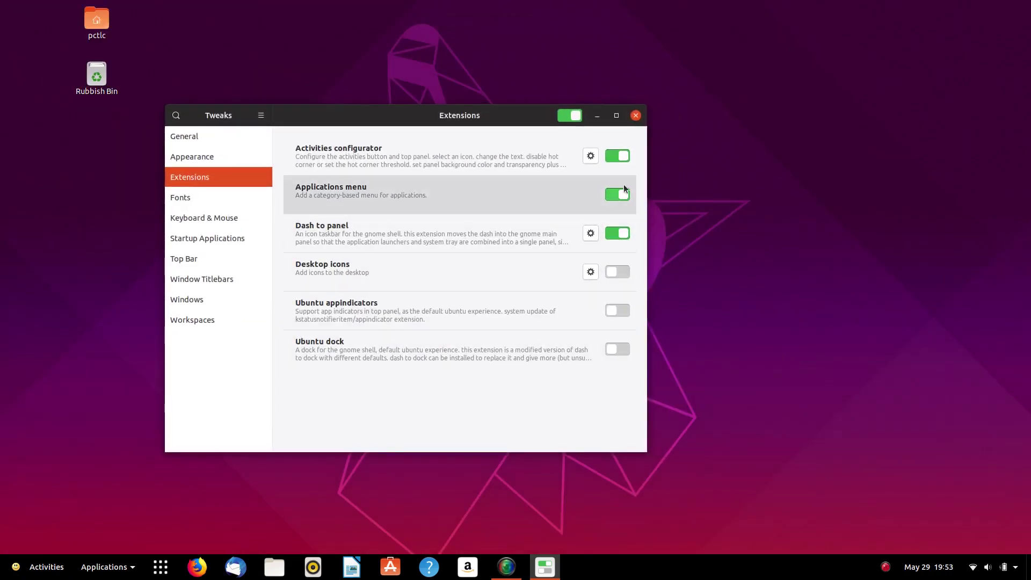
mouse_move(1, 3)
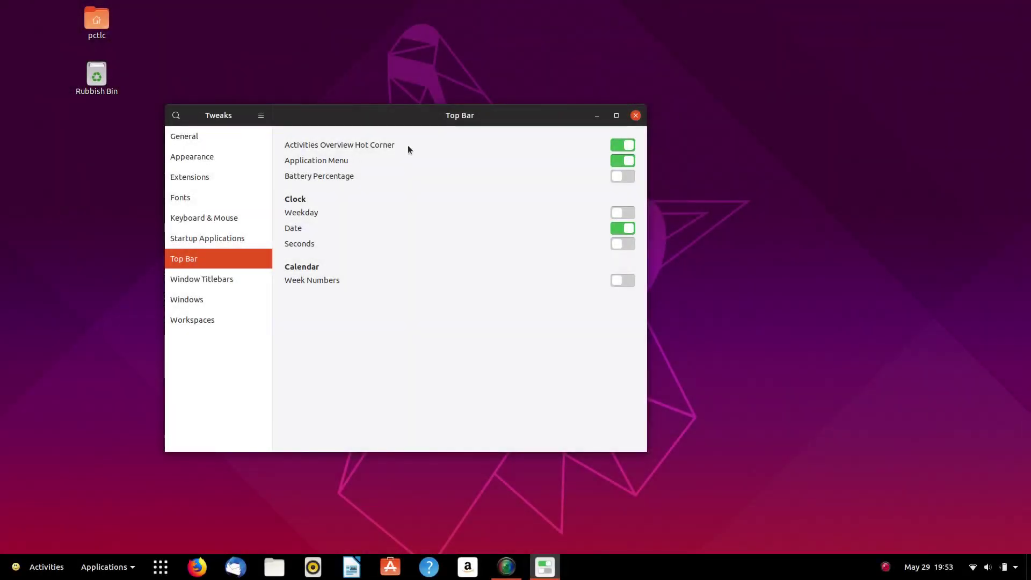
click(616, 144)
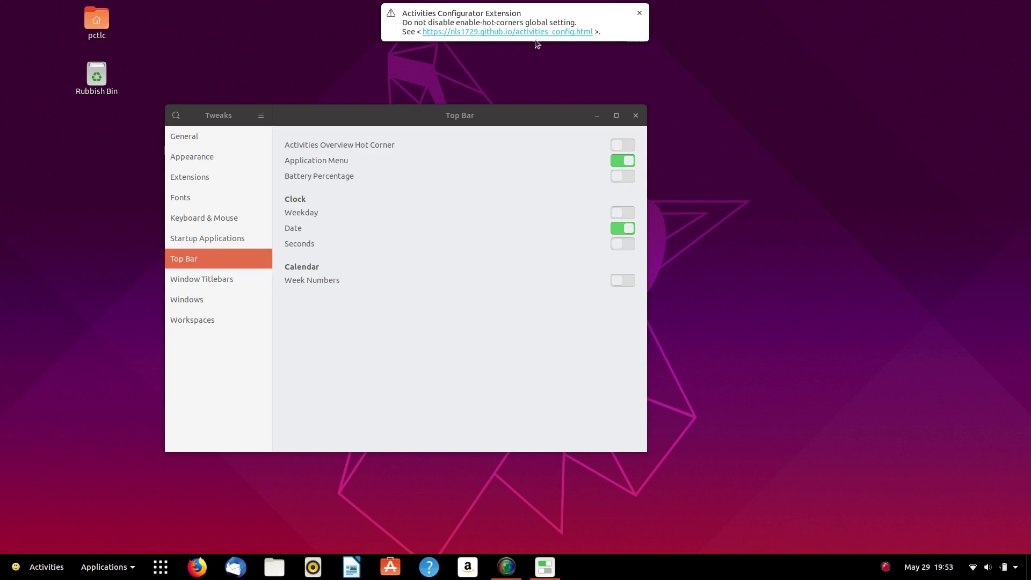
click(639, 13)
click(624, 145)
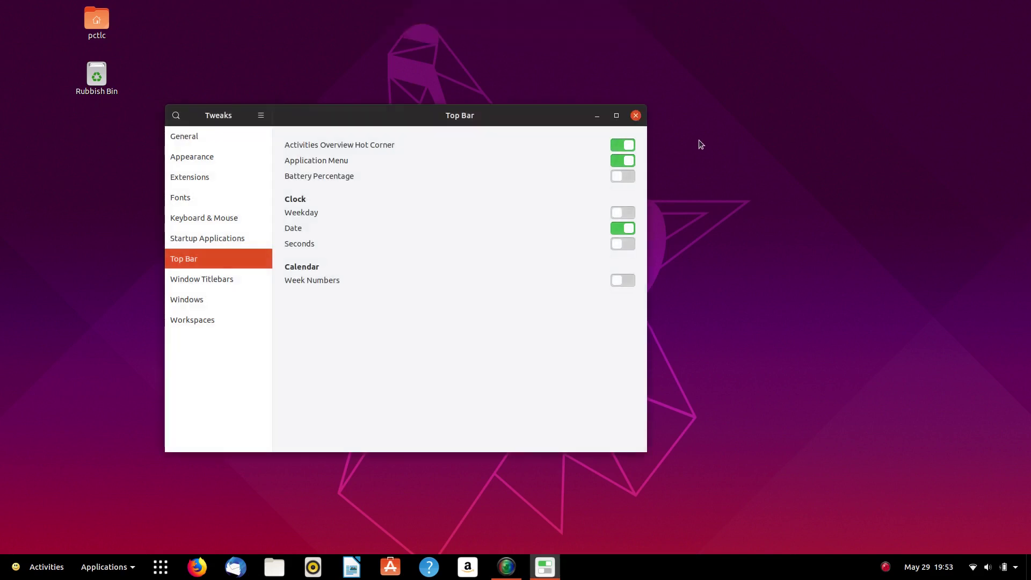
click(636, 115)
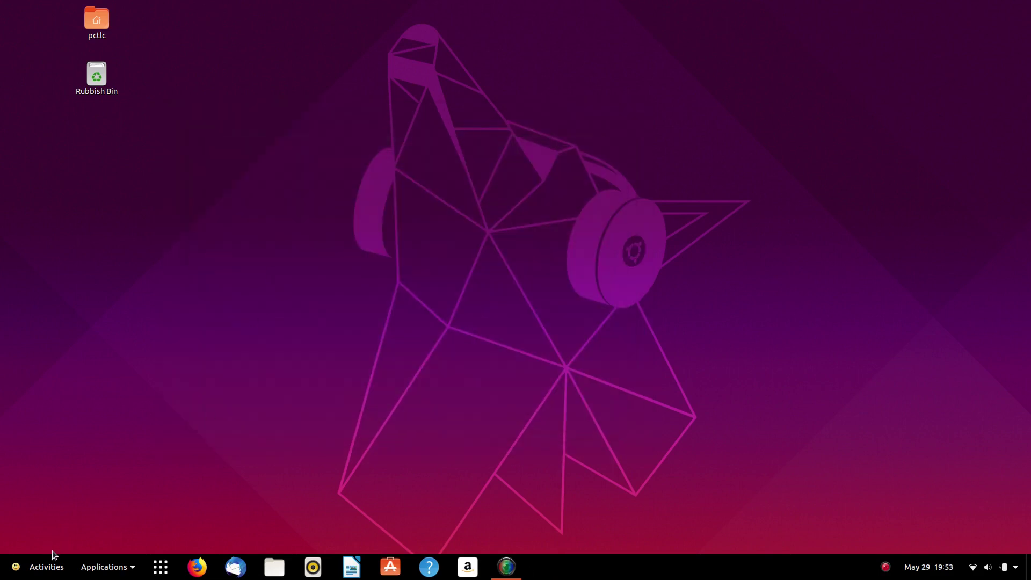
Step: Relaunch Tweaks from the app grid, switch off Activities configurator, and close Tweaks
click(168, 576)
click(579, 123)
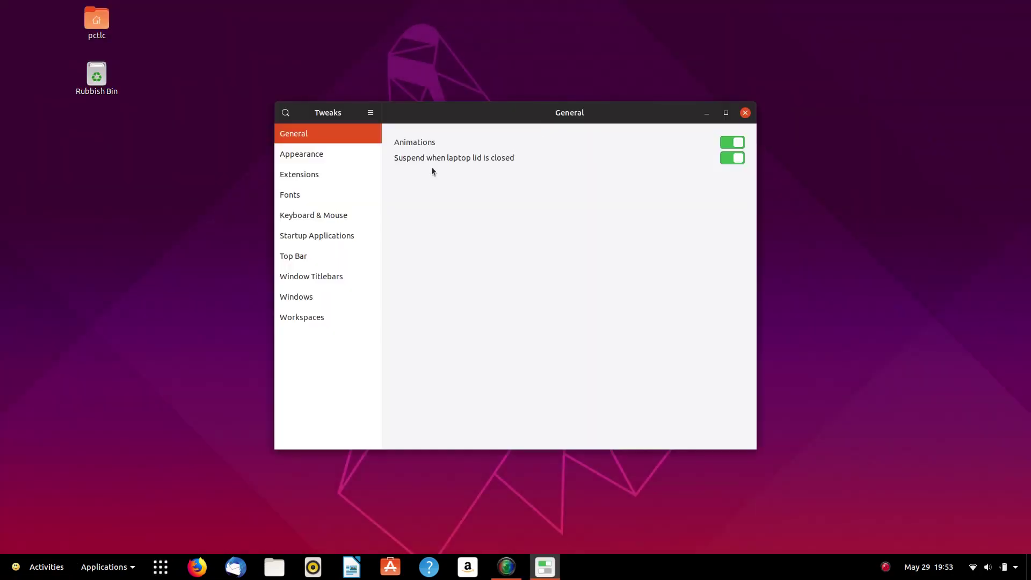
click(292, 176)
click(717, 154)
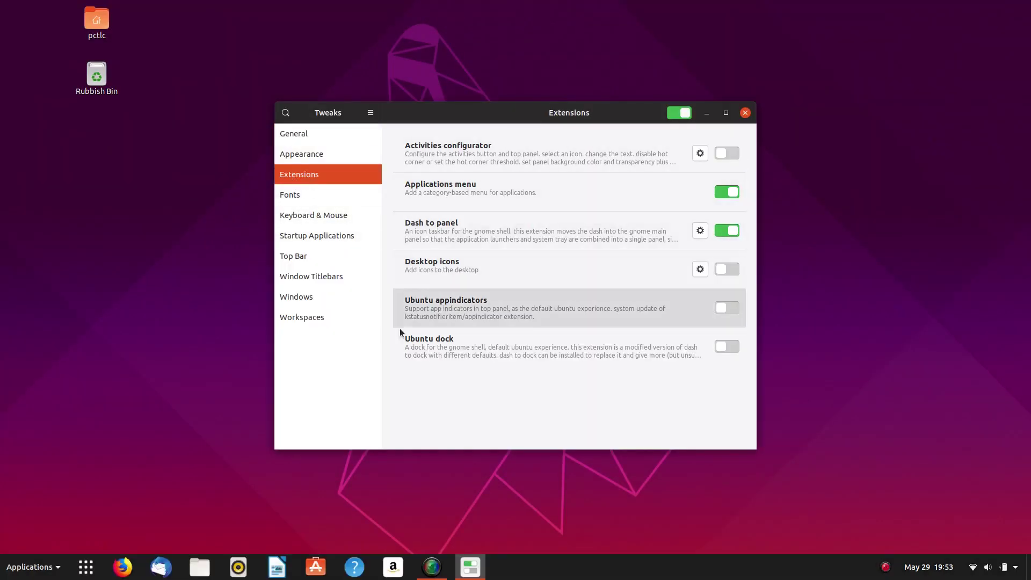
click(745, 113)
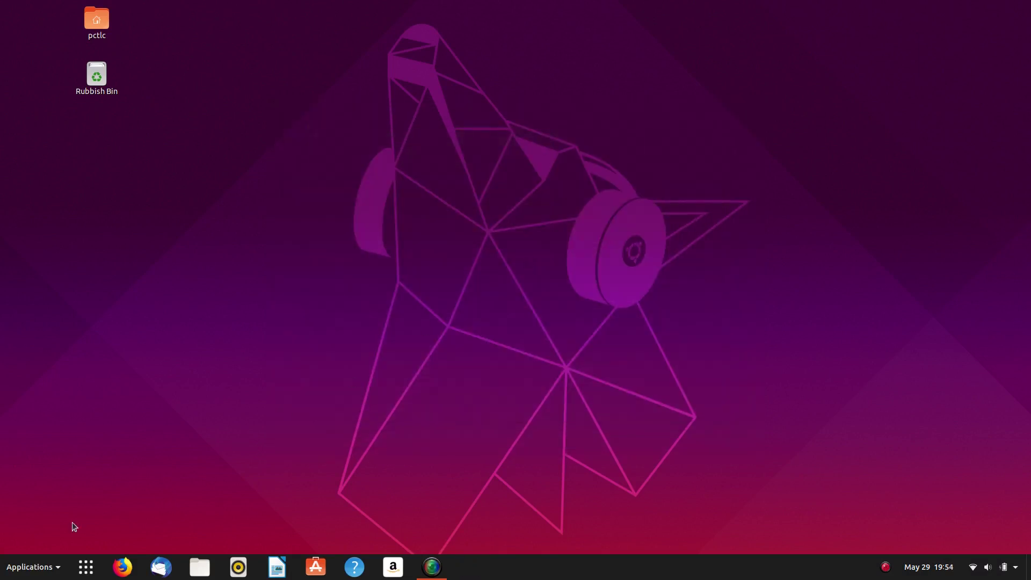
Step: Open and close the new Applications menu and toggle the Activities overview a few times
click(46, 566)
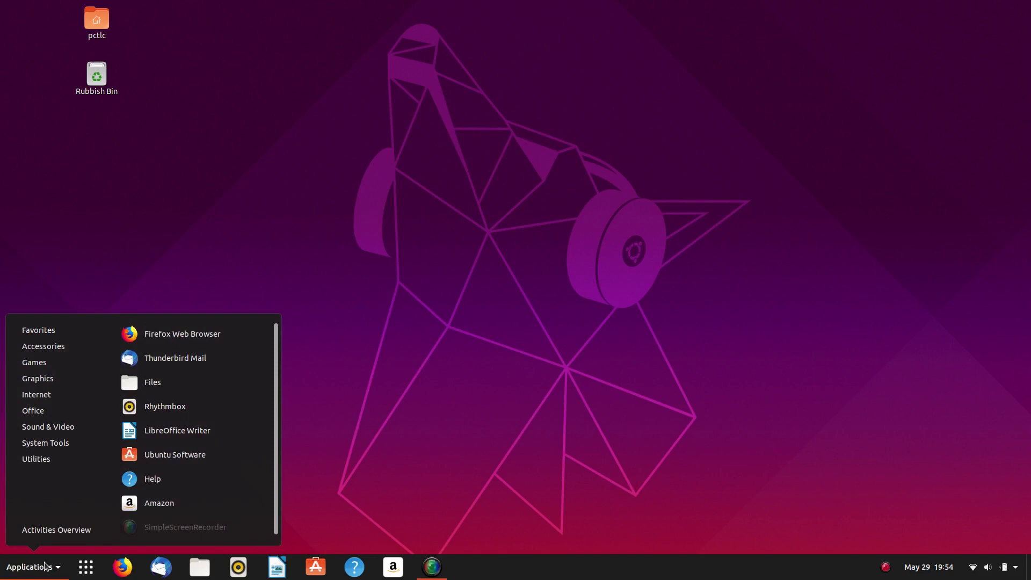
mouse_move(56, 338)
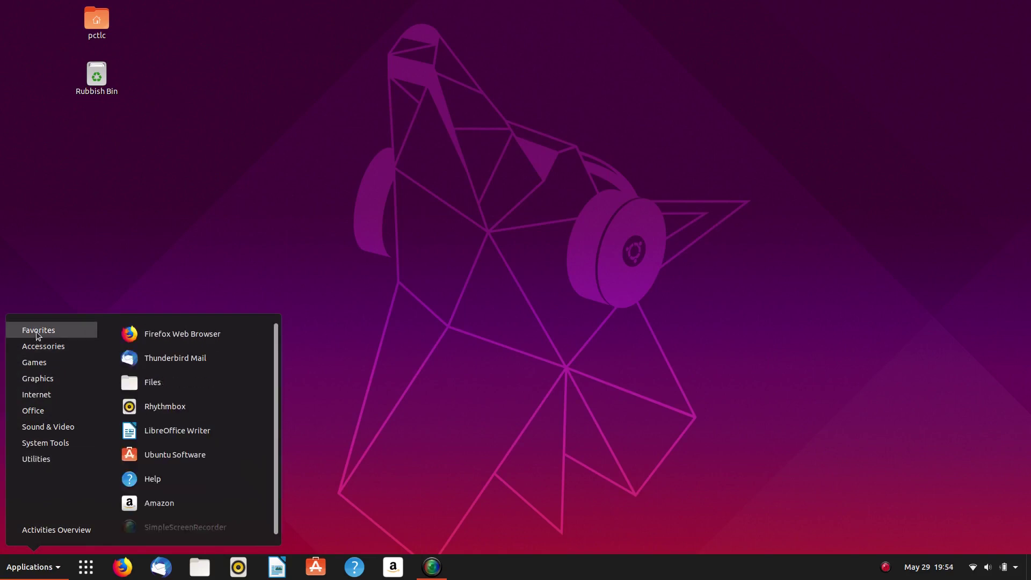
click(29, 565)
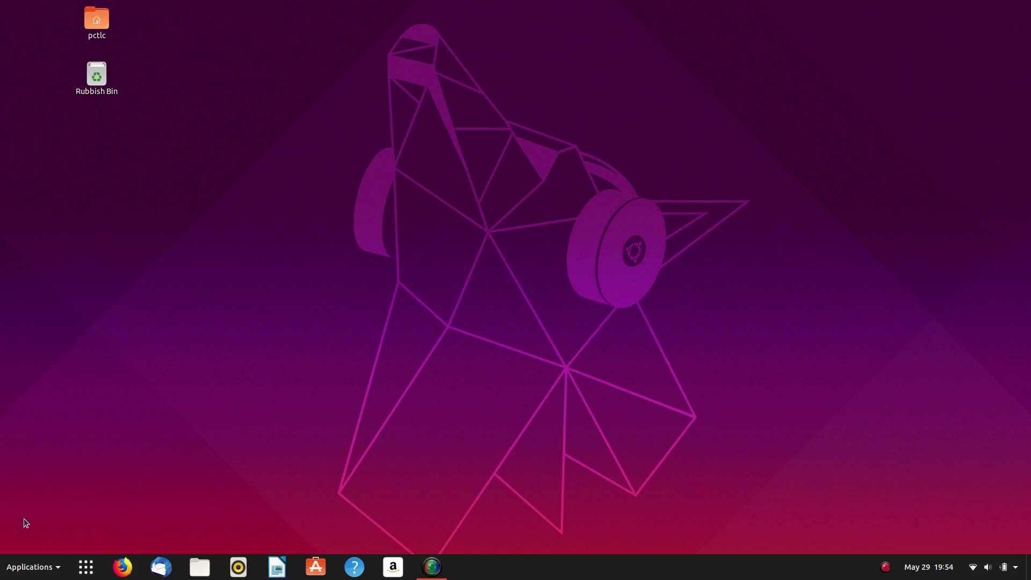
click(30, 567)
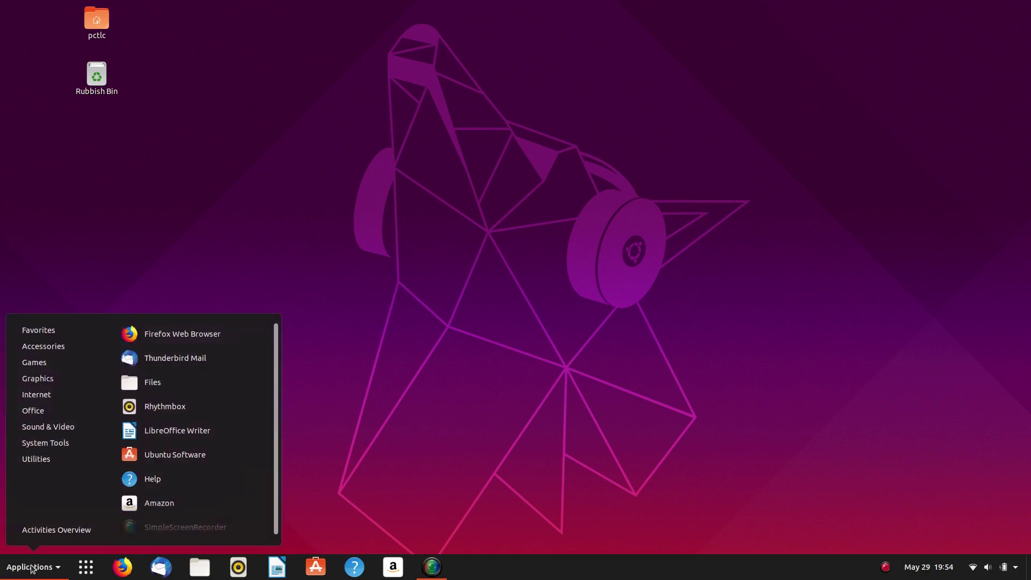
click(32, 568)
key(super)
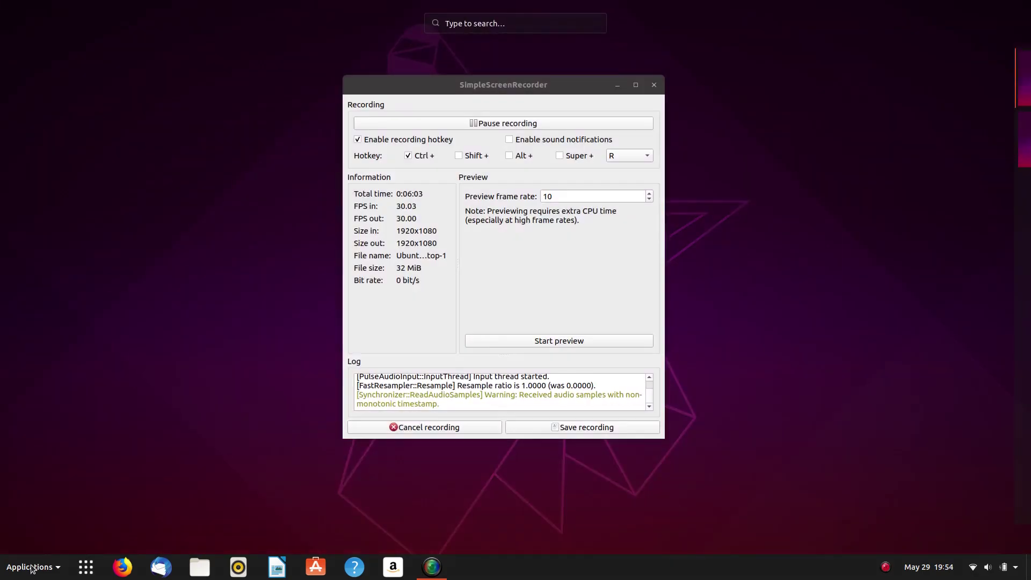
key(super)
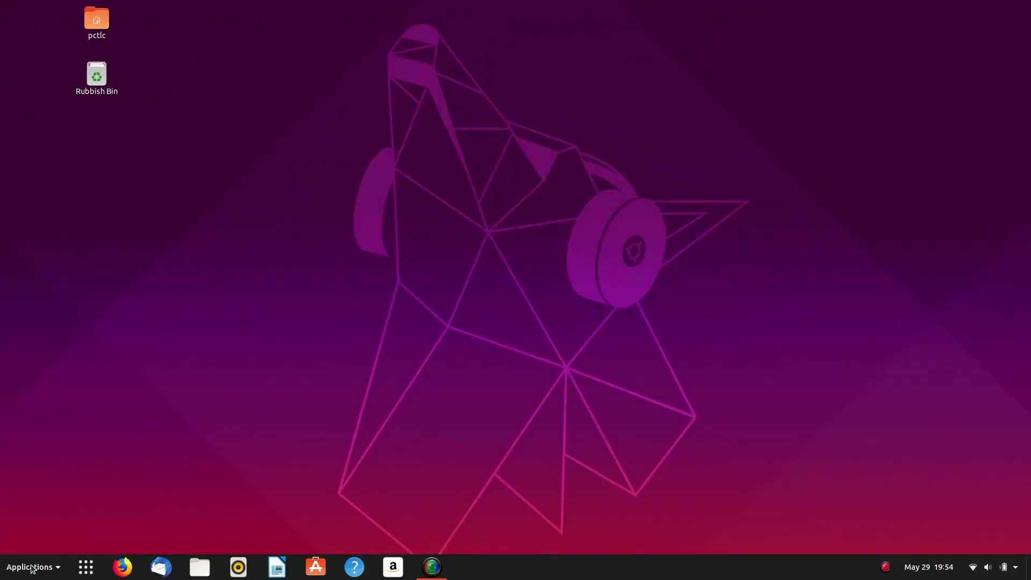
key(super)
key(super)
Step: Browse each Applications menu category, then dismiss the menu and bring up the overview
click(31, 567)
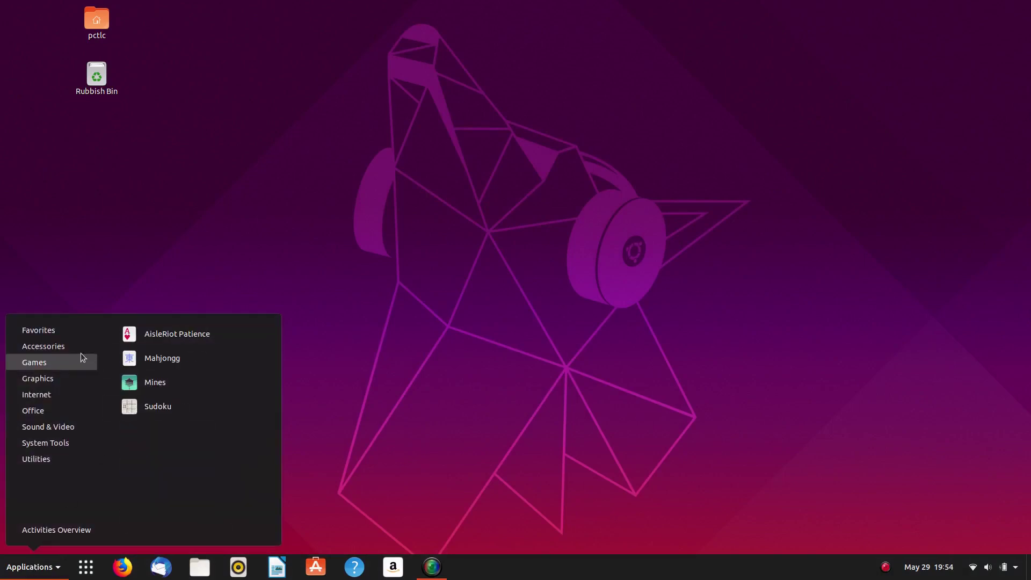
mouse_move(49, 382)
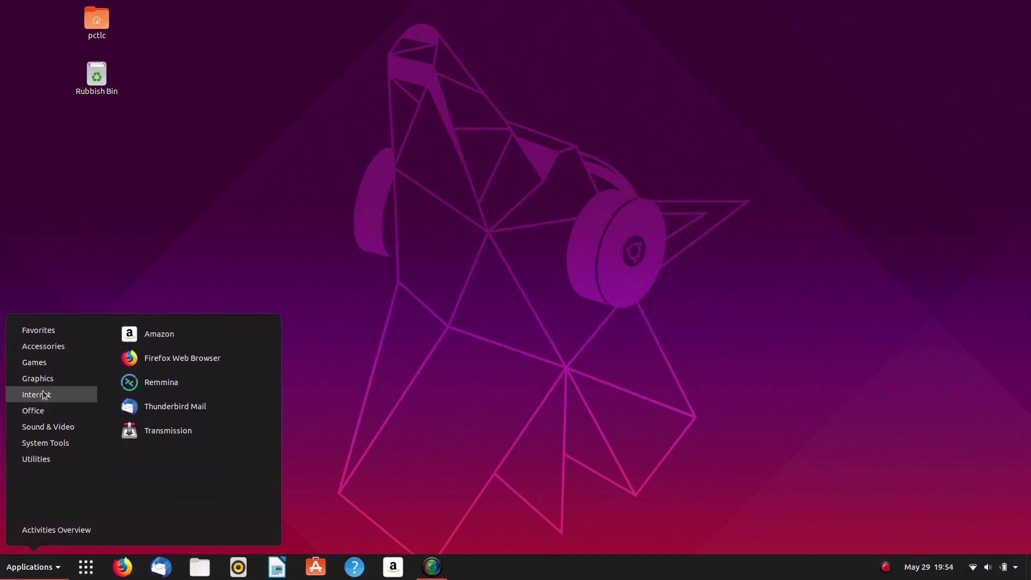
mouse_move(37, 417)
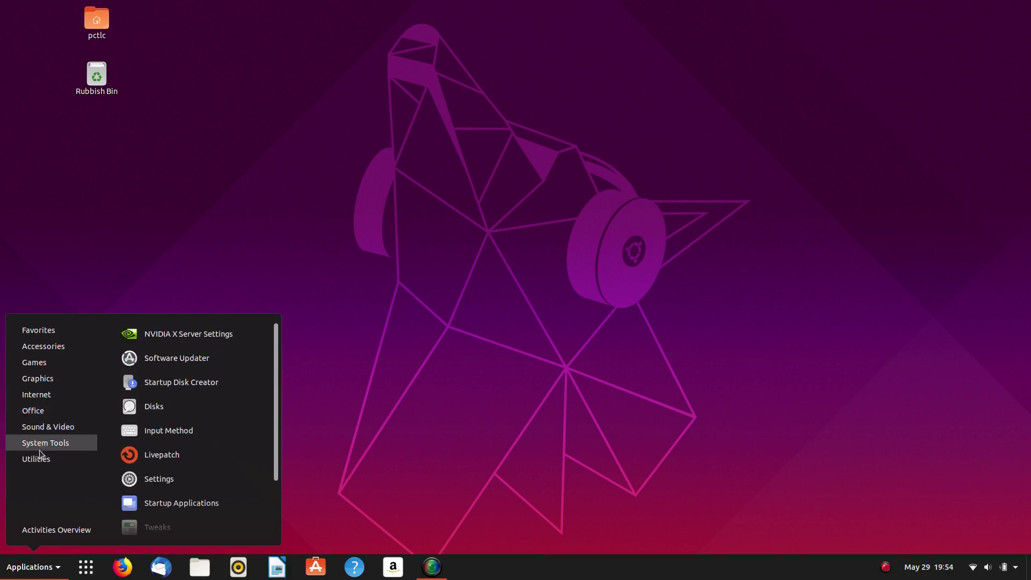
mouse_move(41, 459)
scroll(197, 441, down, 5)
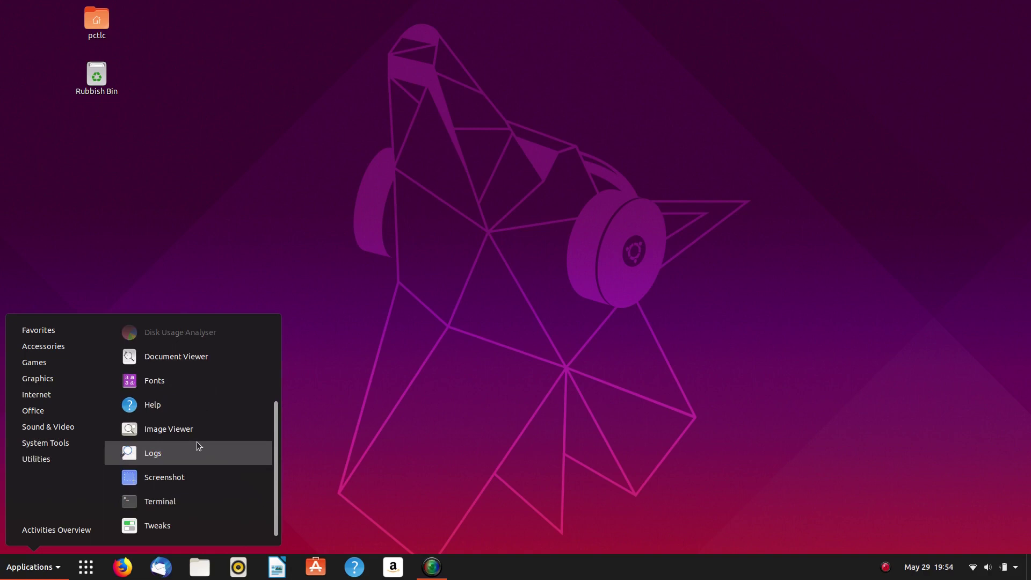
scroll(196, 441, up, 2)
scroll(197, 442, up, 3)
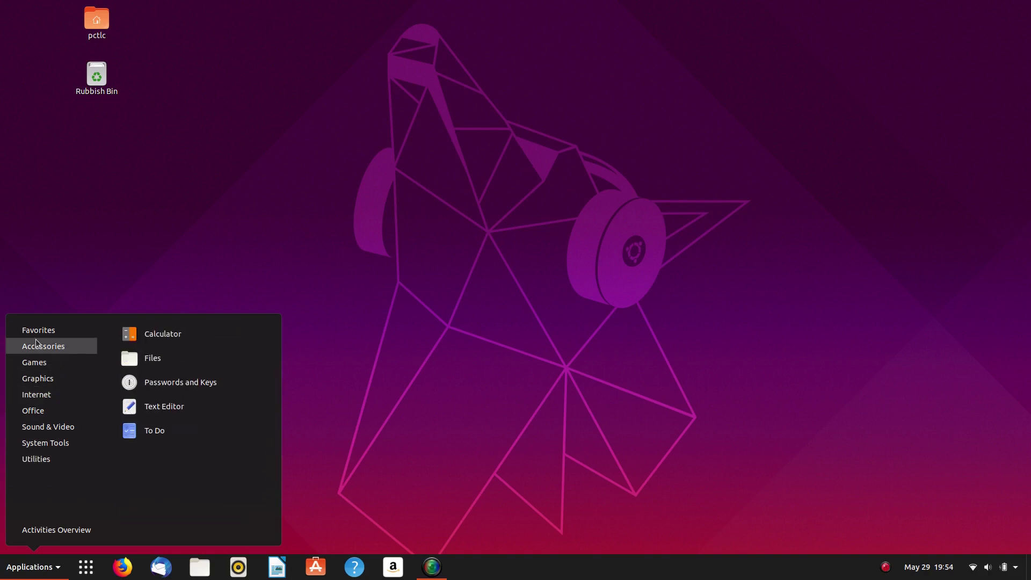
mouse_move(37, 330)
mouse_move(40, 349)
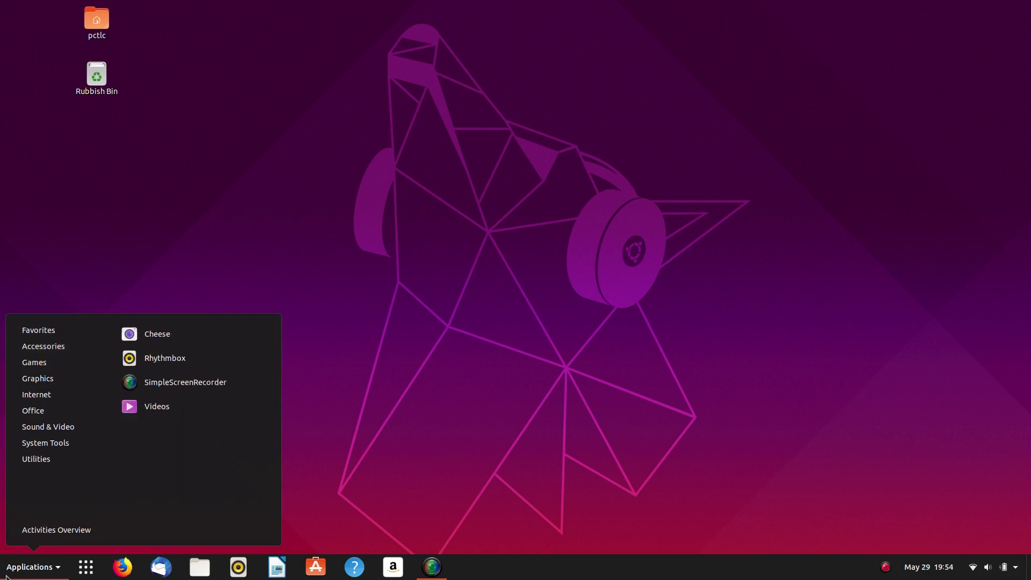
key(Escape)
key(super)
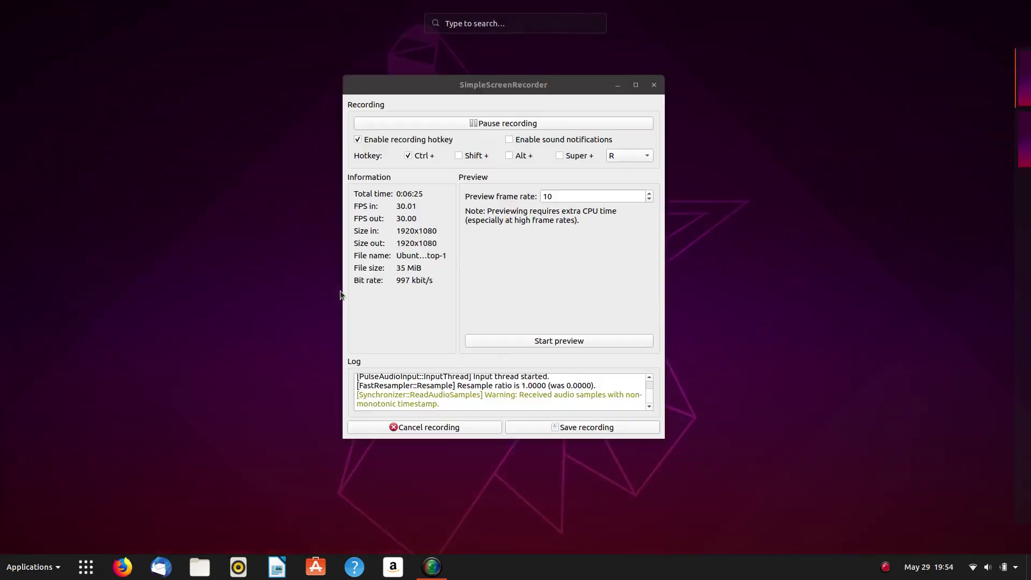
Step: Switch the app grid to All applications, scroll to the next page, and close the overview
click(86, 566)
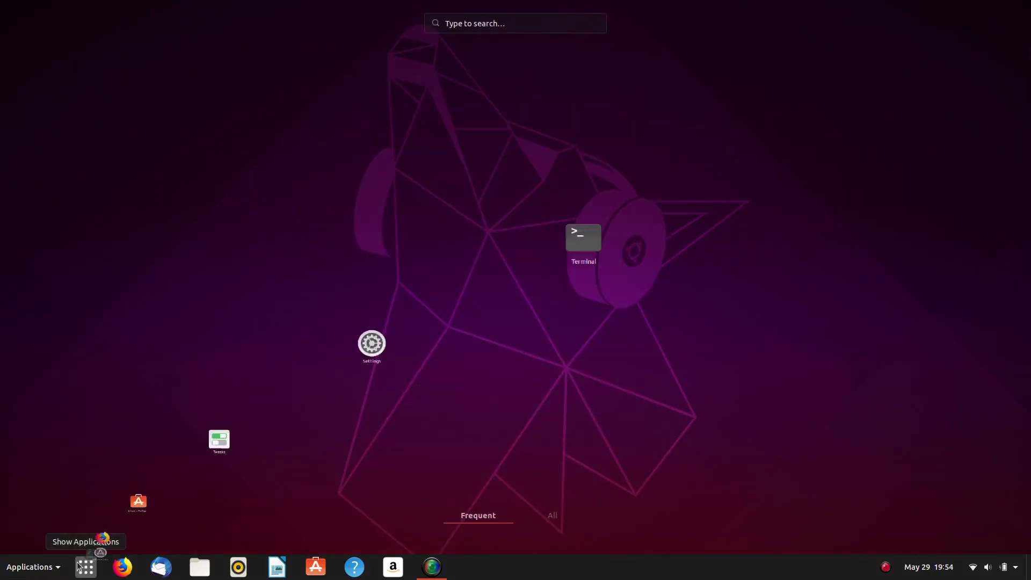
click(552, 516)
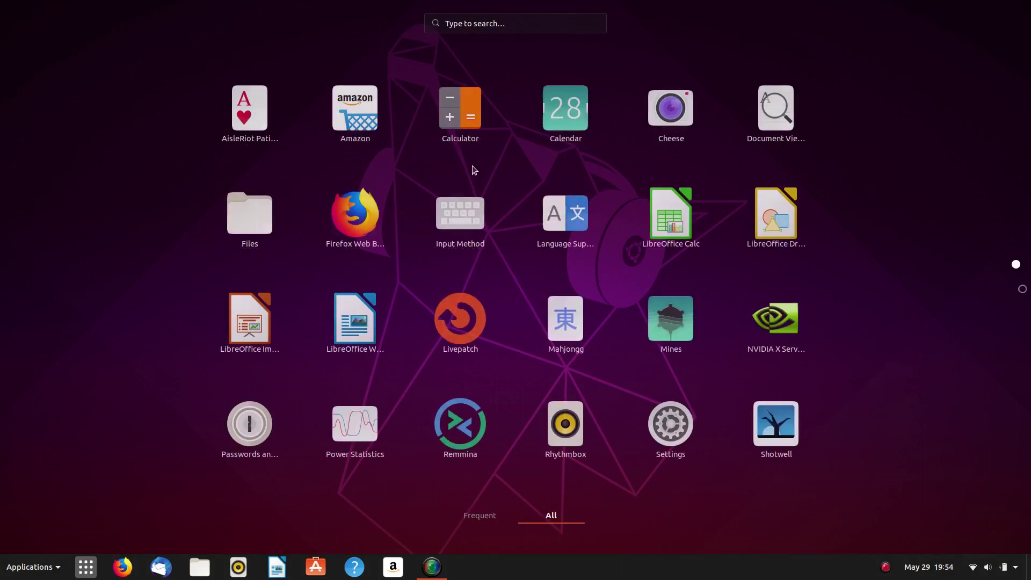
scroll(475, 169, down, 1)
click(153, 457)
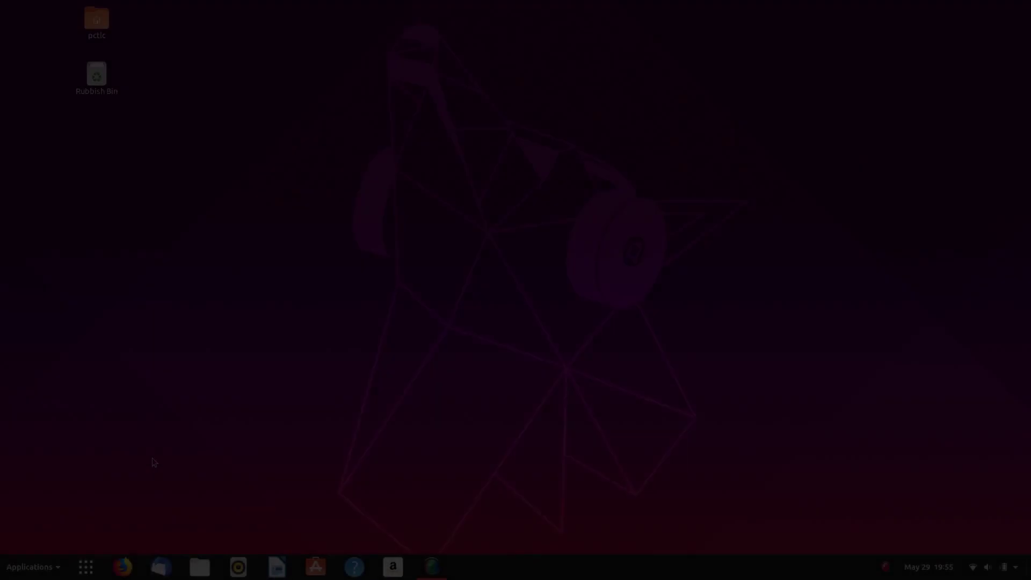